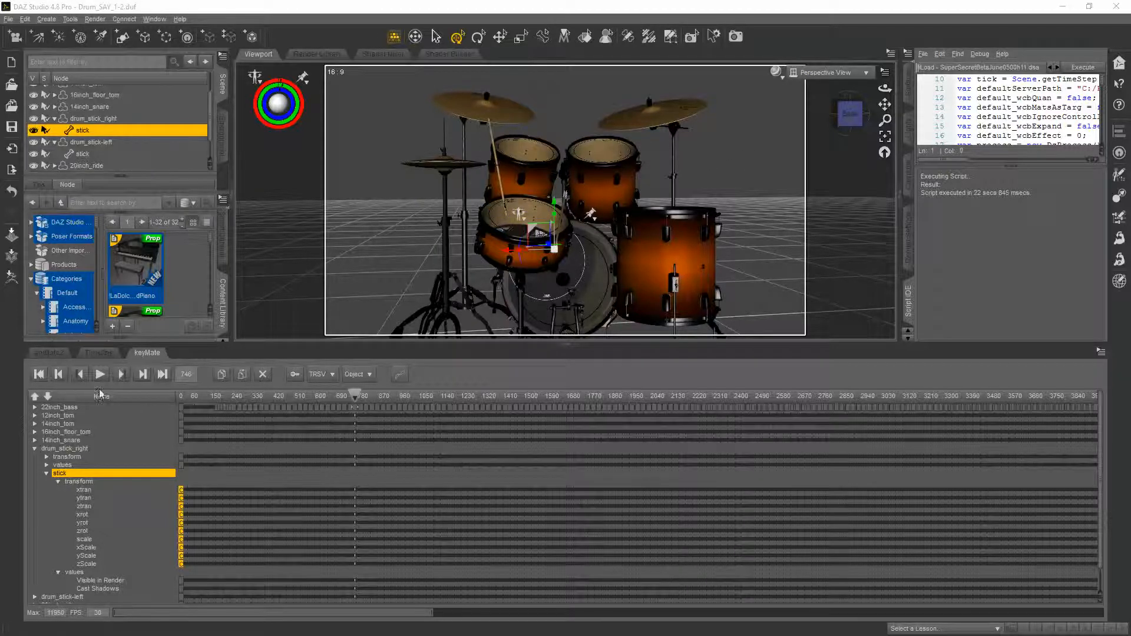
Return to the first frame and run the MIDI loading script to open its dialog
click(39, 374)
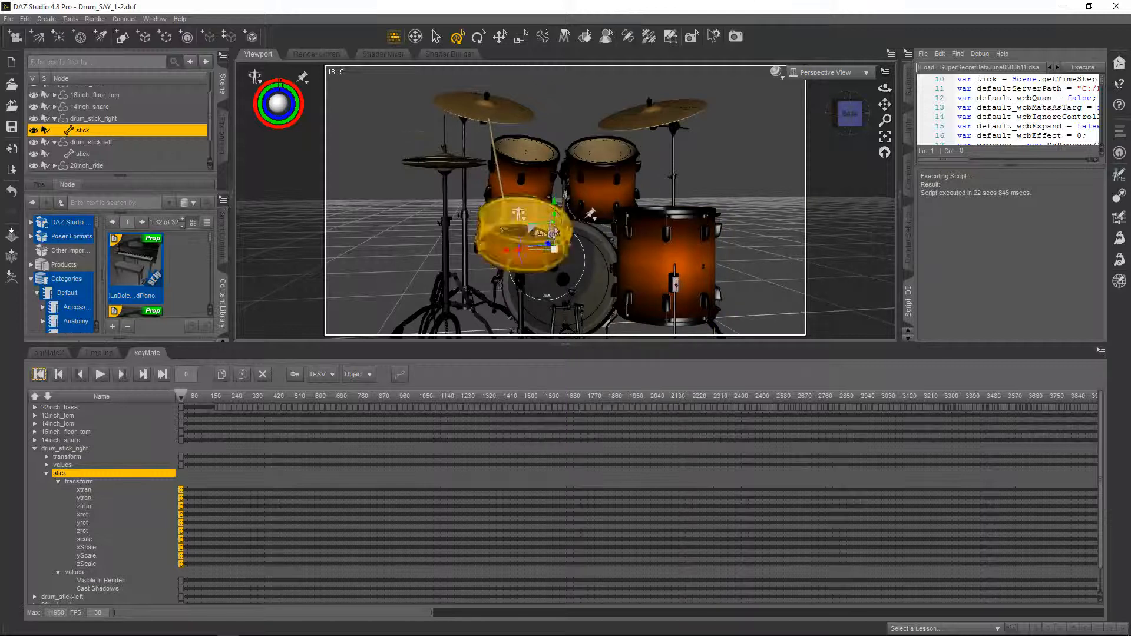
scroll(756, 150, up, 8)
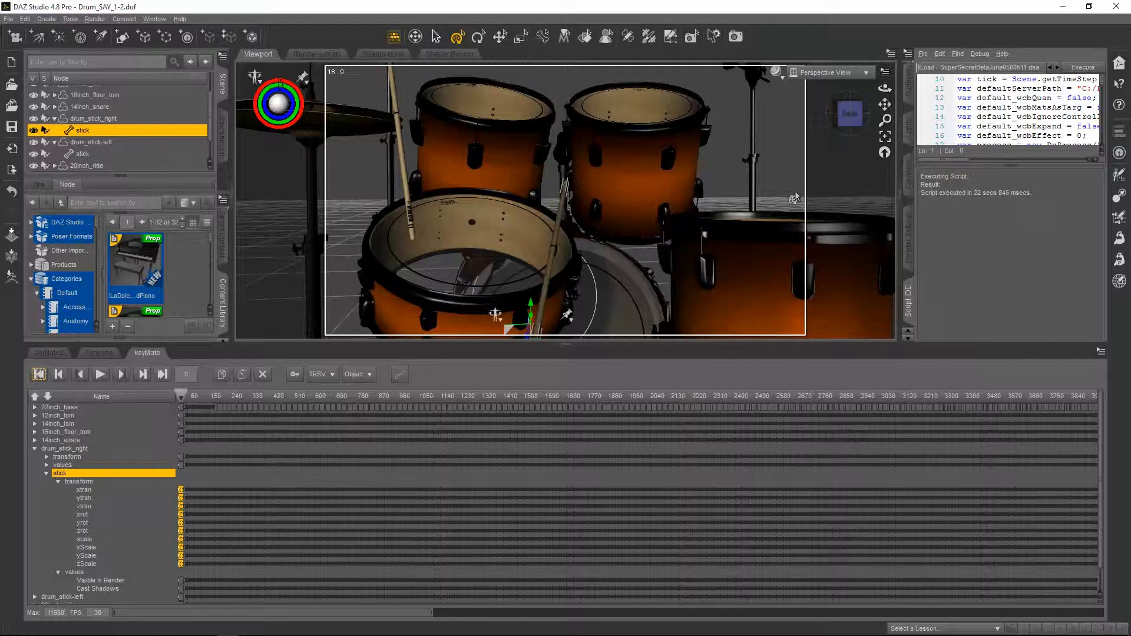
scroll(807, 200, down, 2)
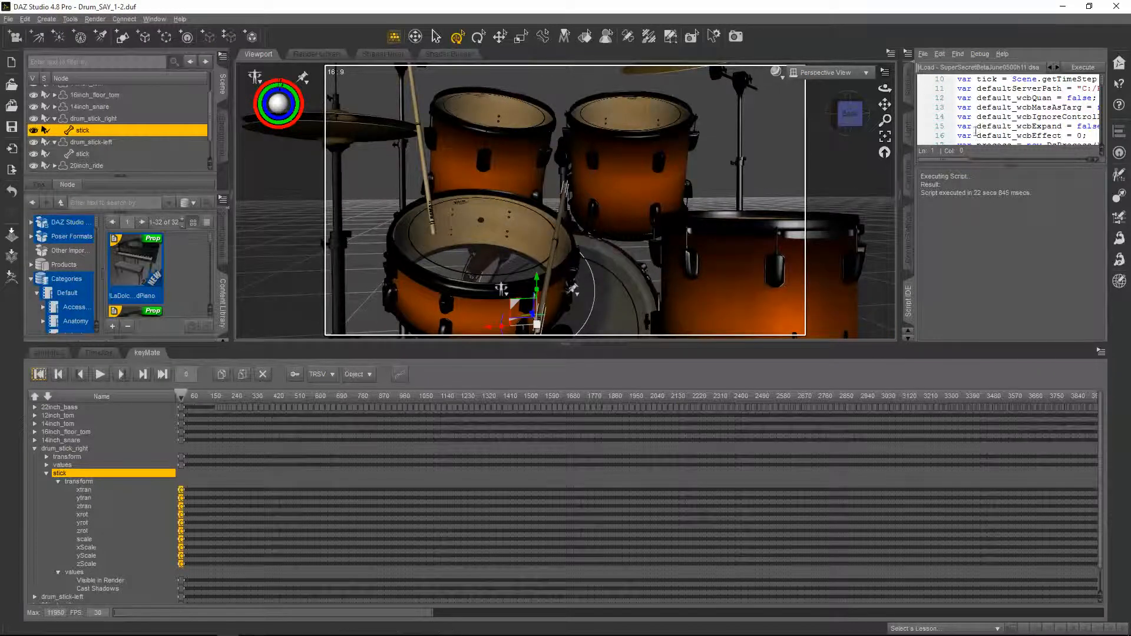
click(922, 53)
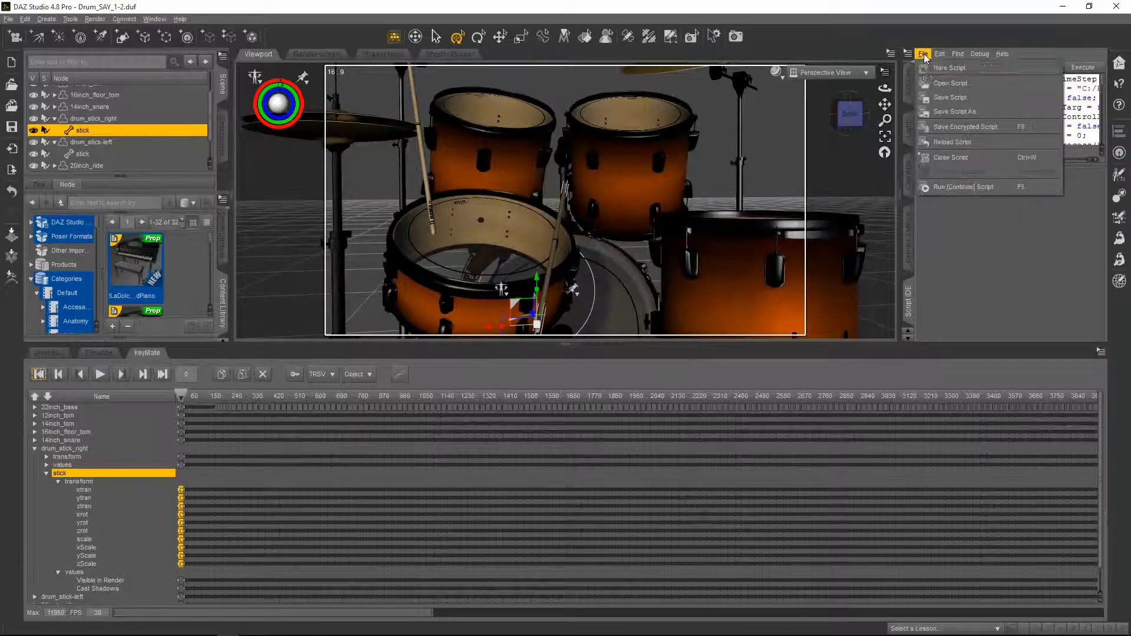
click(950, 186)
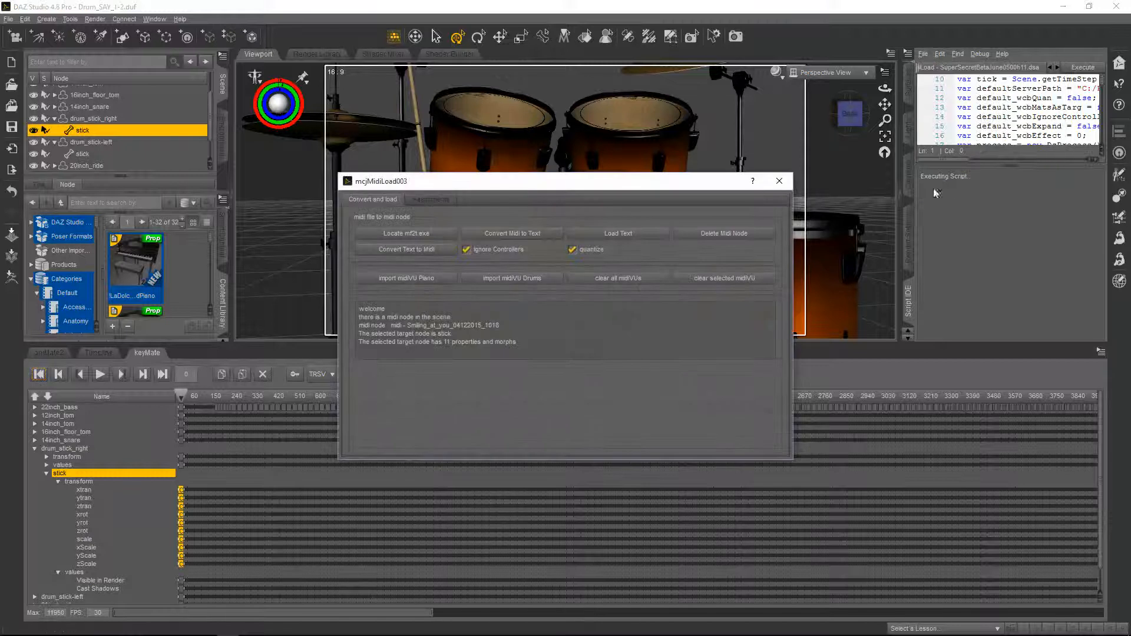
On the assignments page, pick channel10 - Percussions (32) and note037 - Side Stick/Rimshot as the source
click(431, 200)
click(434, 234)
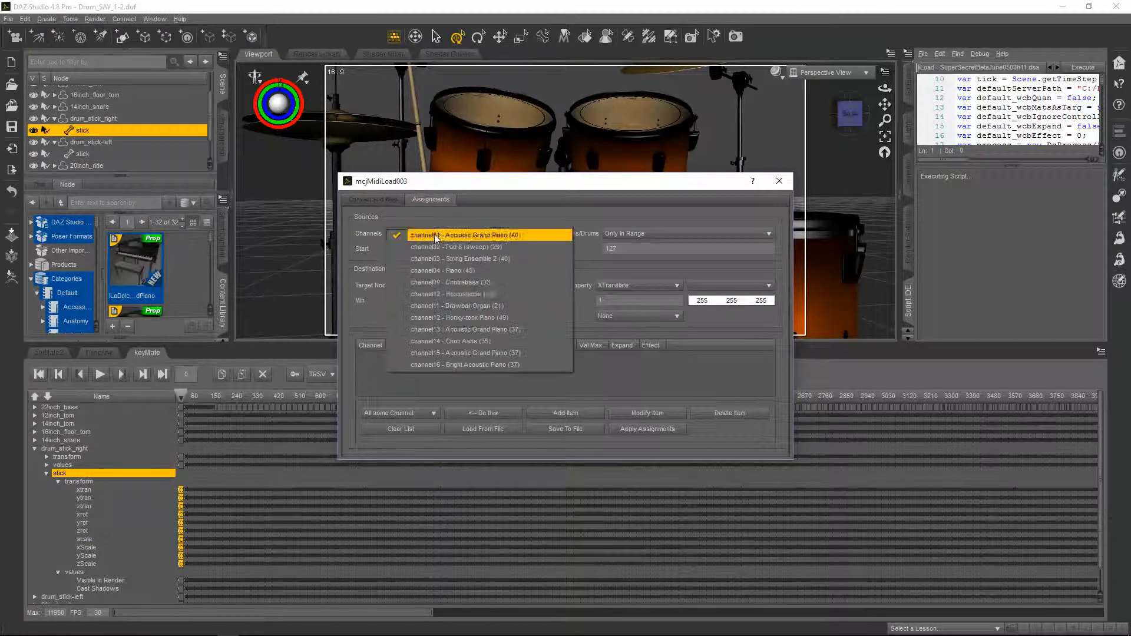
click(439, 295)
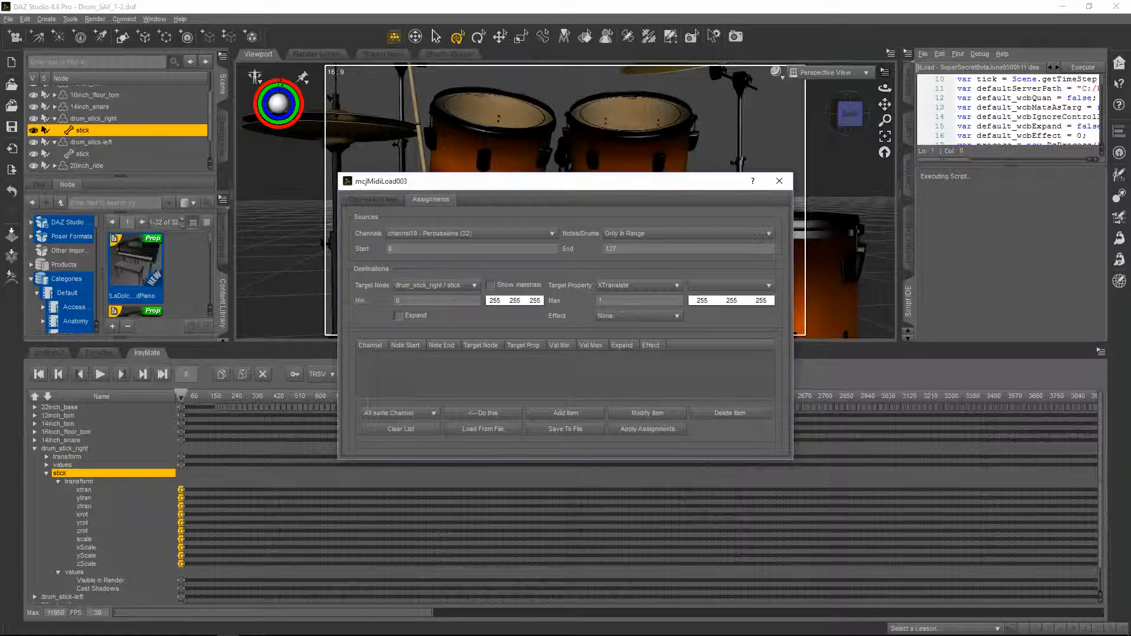
click(638, 235)
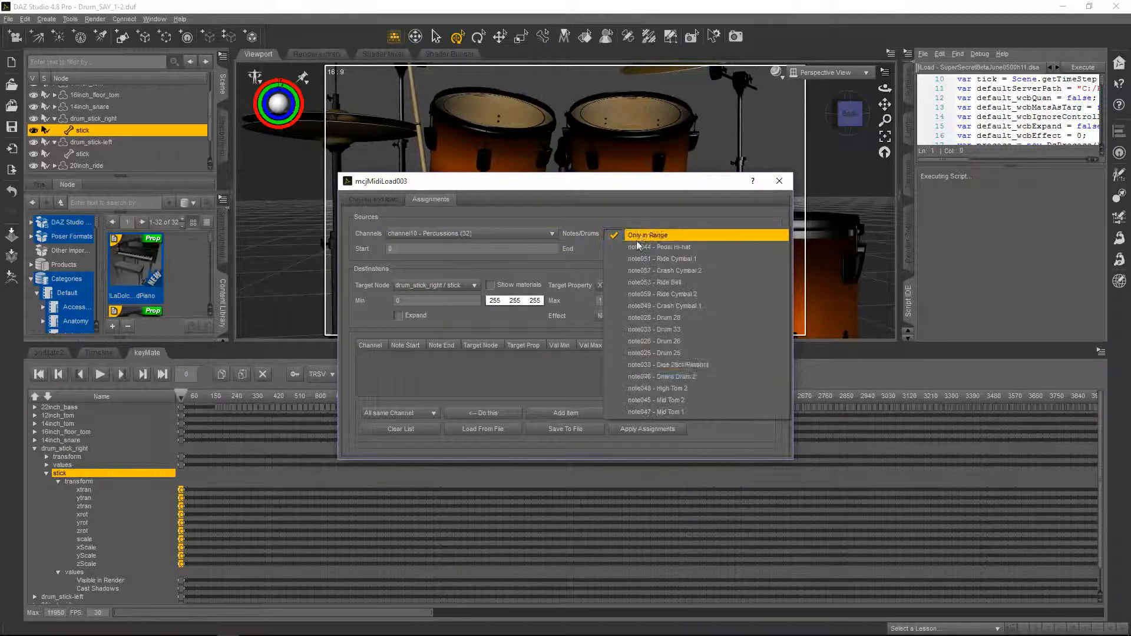
click(694, 365)
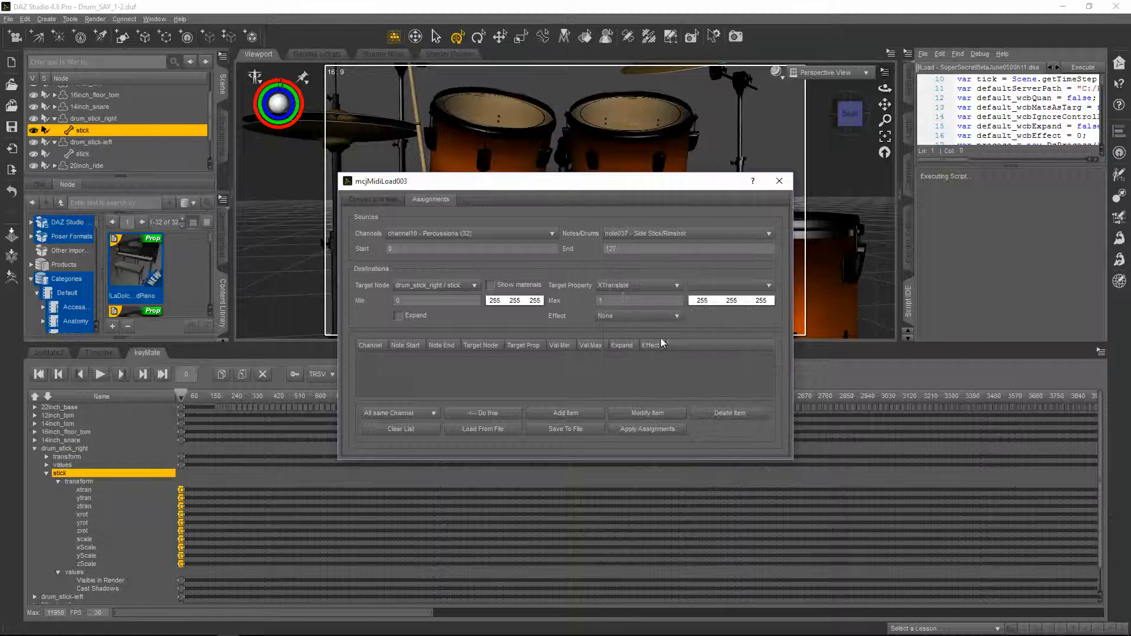
Map the note to the stick's YRotate with a maximum of -4, add and apply the assignment, and close the dialog
click(626, 287)
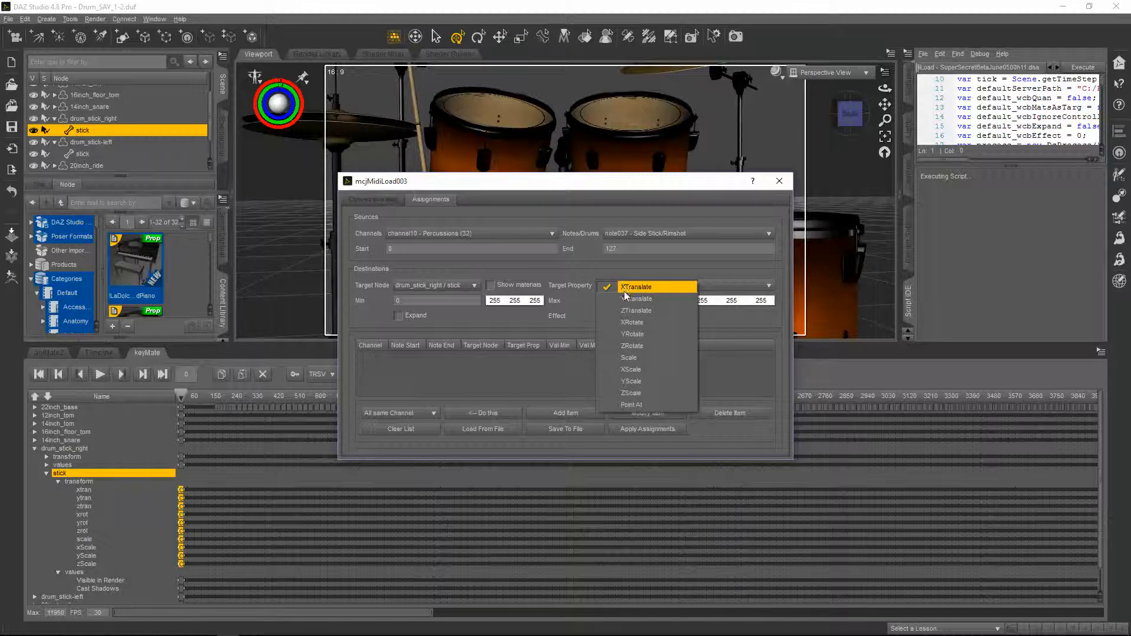
click(633, 333)
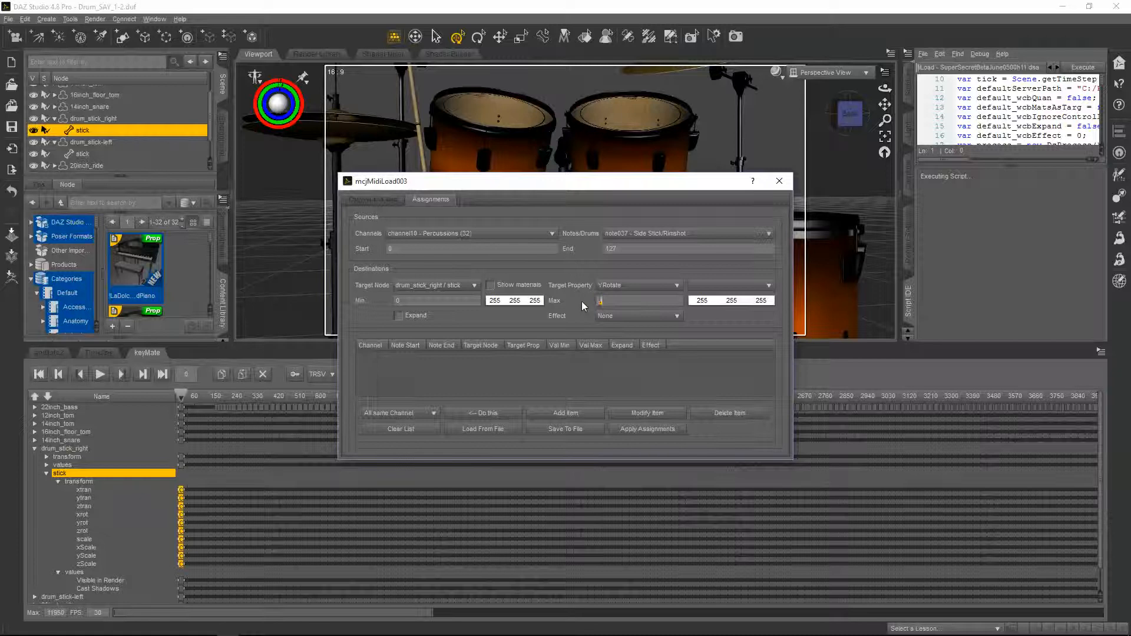
text(-1)
click(581, 416)
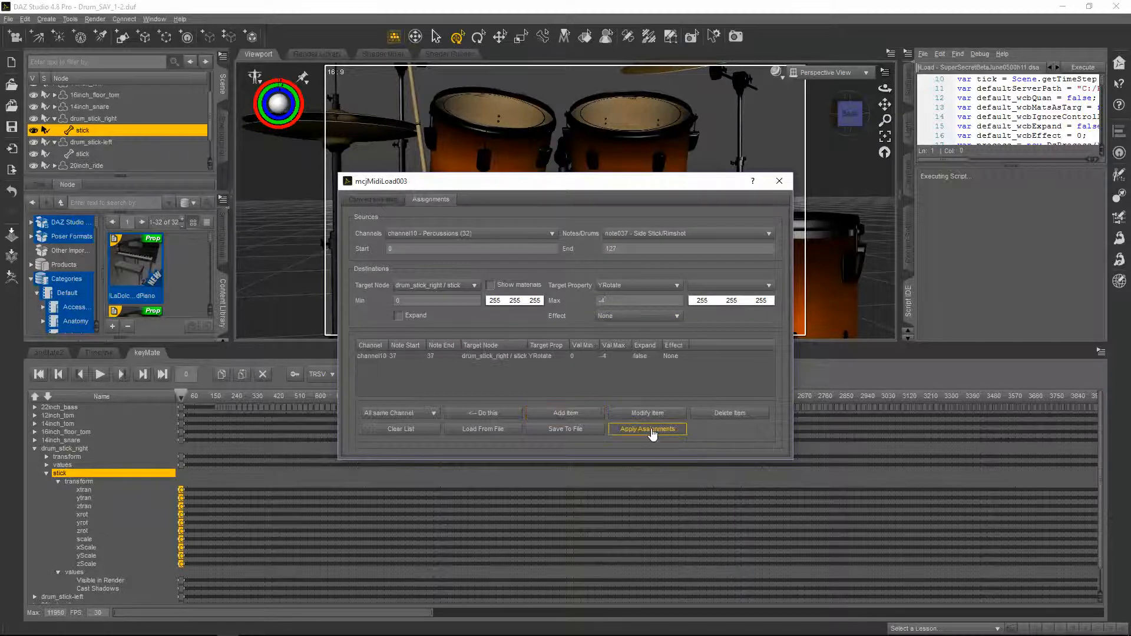
click(652, 433)
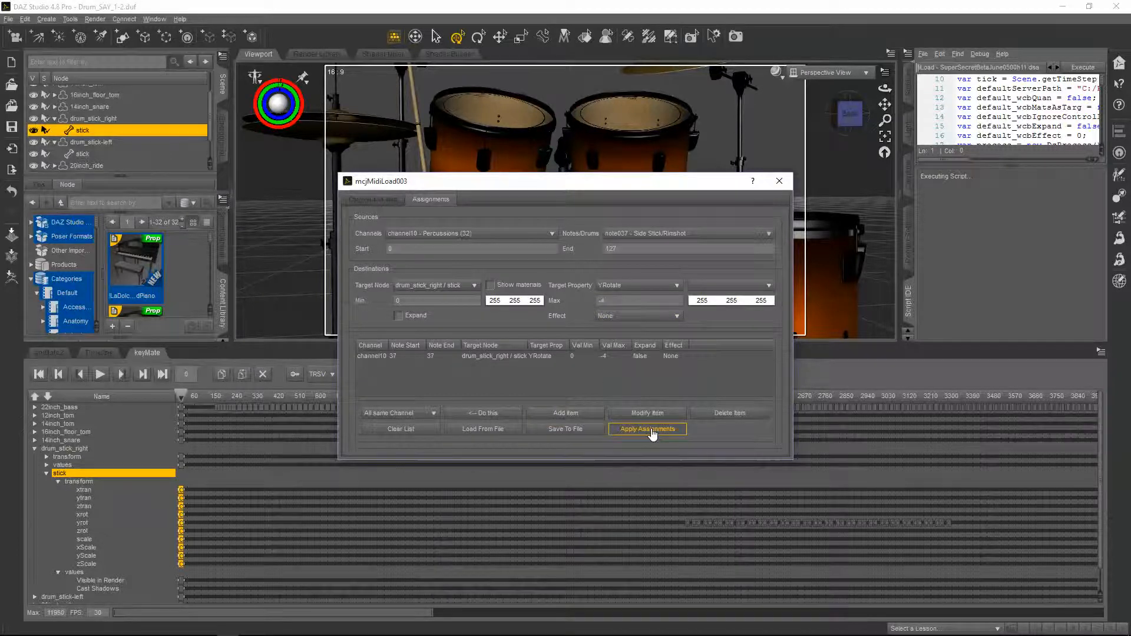
click(780, 181)
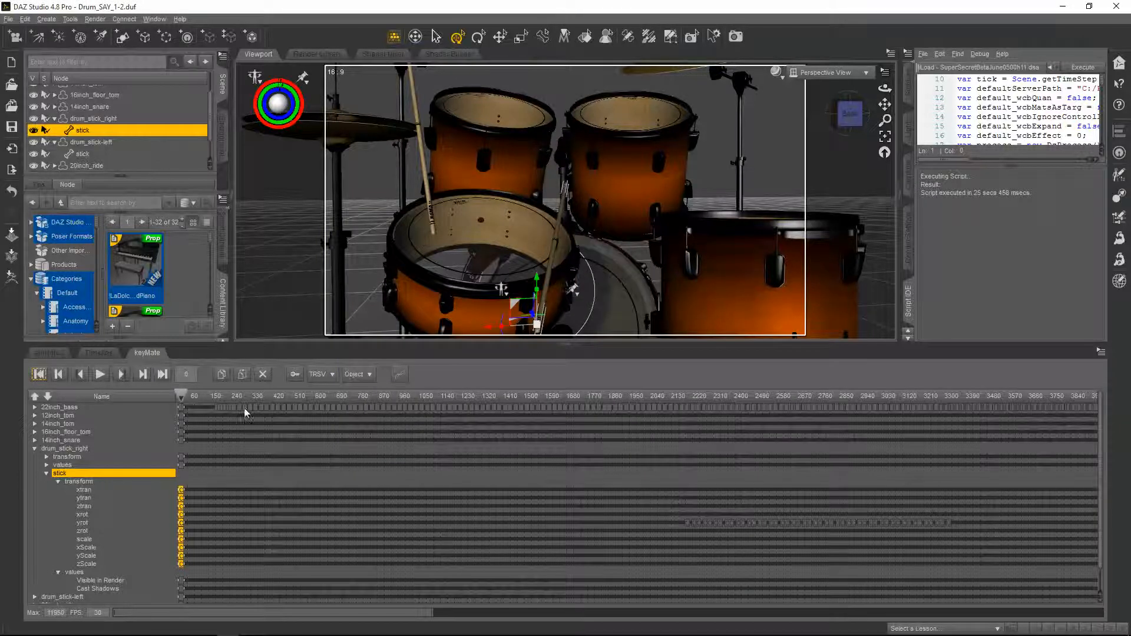
Scrub the timeline to around frame 2143 and orbit the view to inspect the stick's generated motion
drag(183, 391, 670, 414)
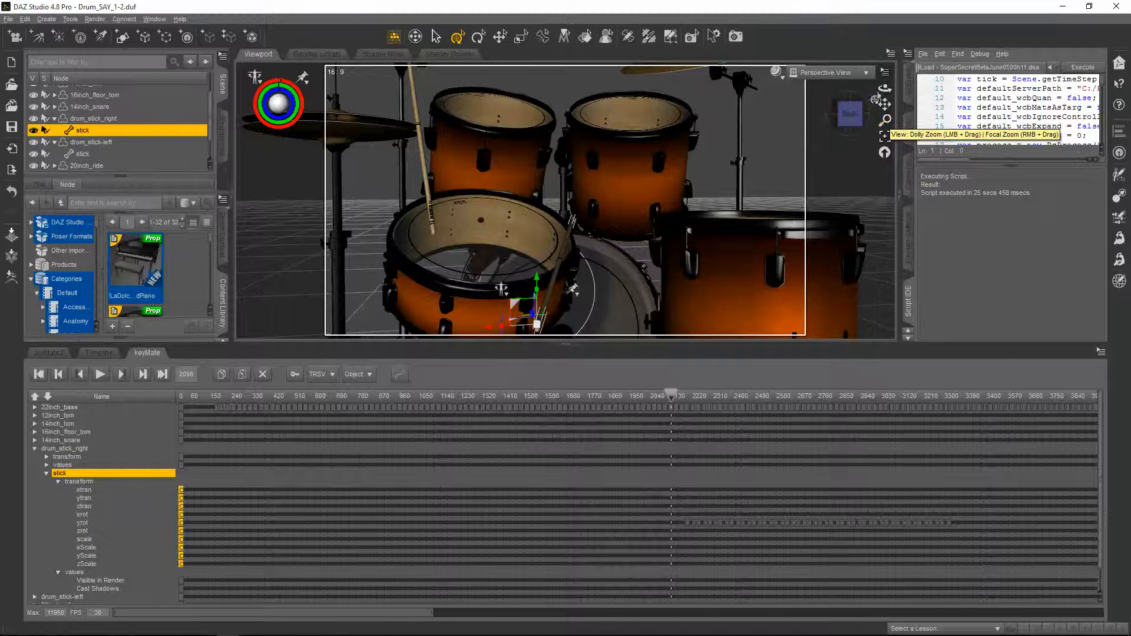
drag(886, 89, 775, 60)
drag(885, 88, 882, 100)
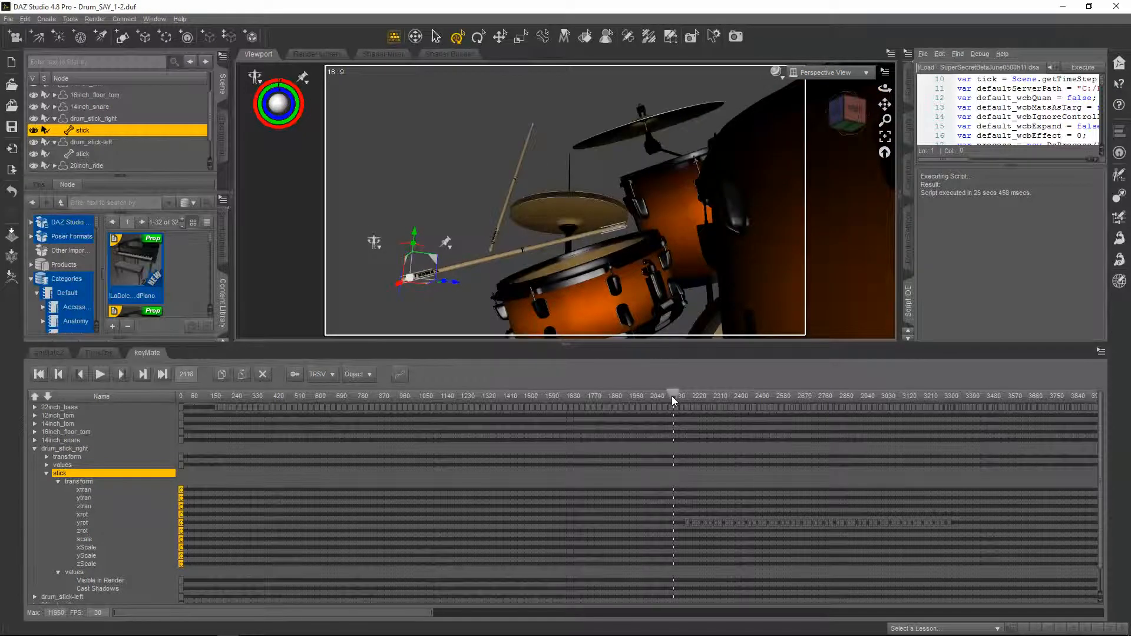
drag(673, 400, 681, 397)
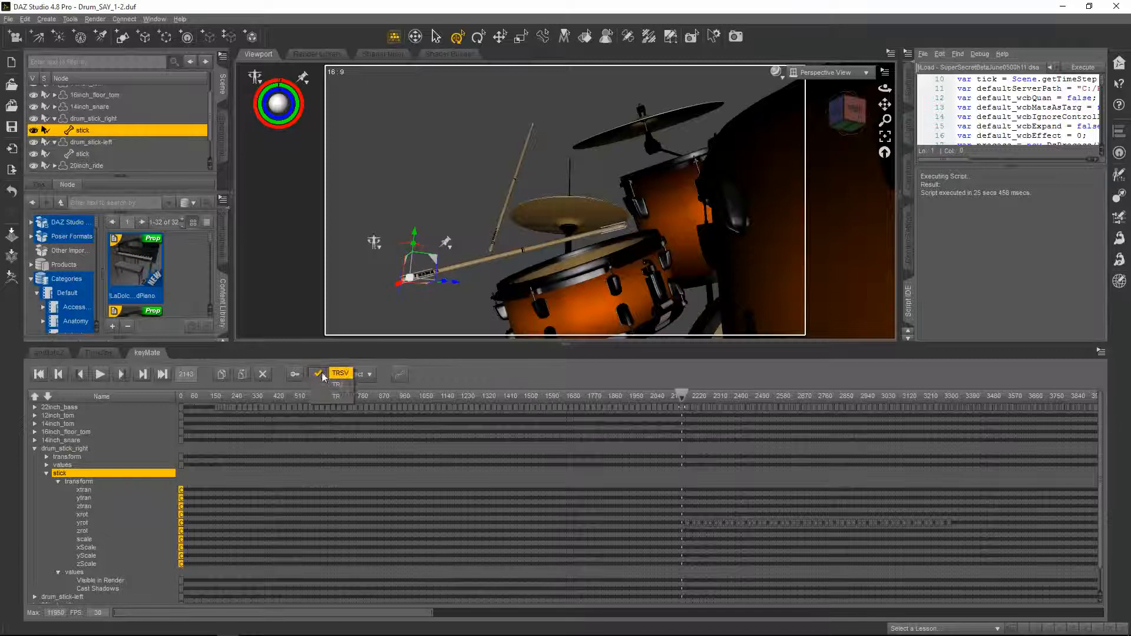
Expand the right stick's transform tracks in the keyMate timeline
click(321, 383)
click(320, 373)
click(323, 362)
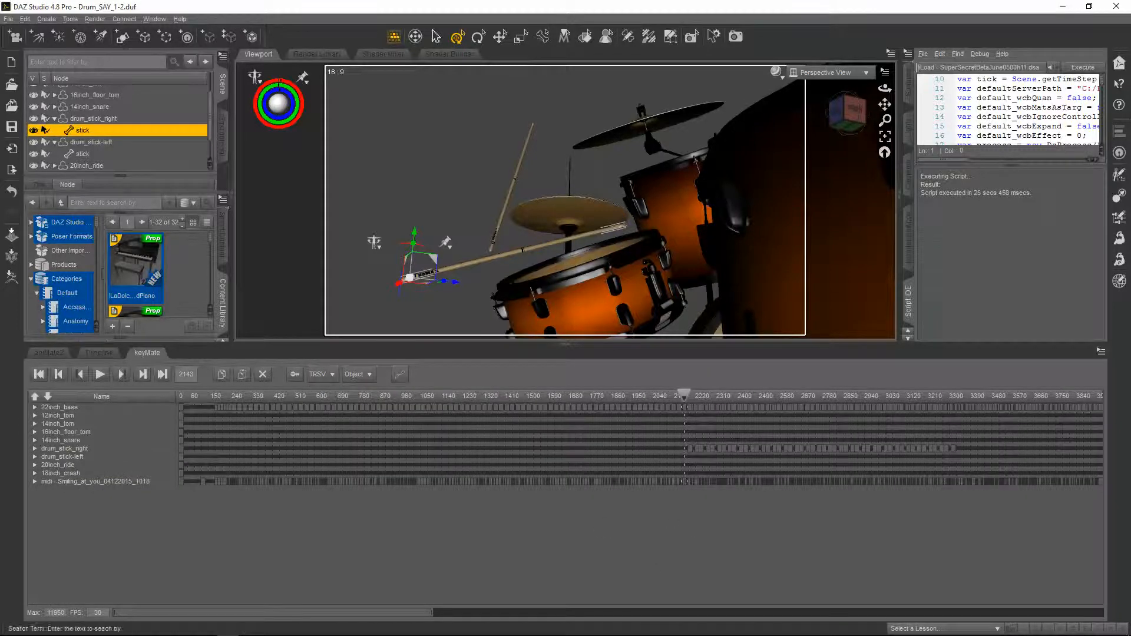
double_click(82, 131)
click(34, 449)
click(47, 474)
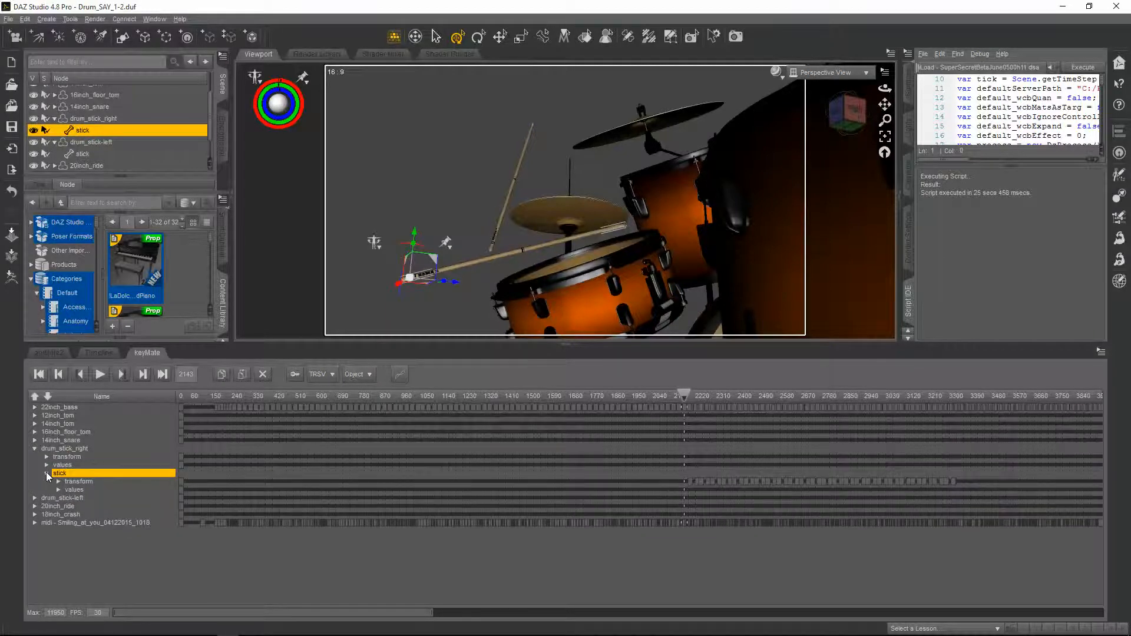
click(59, 482)
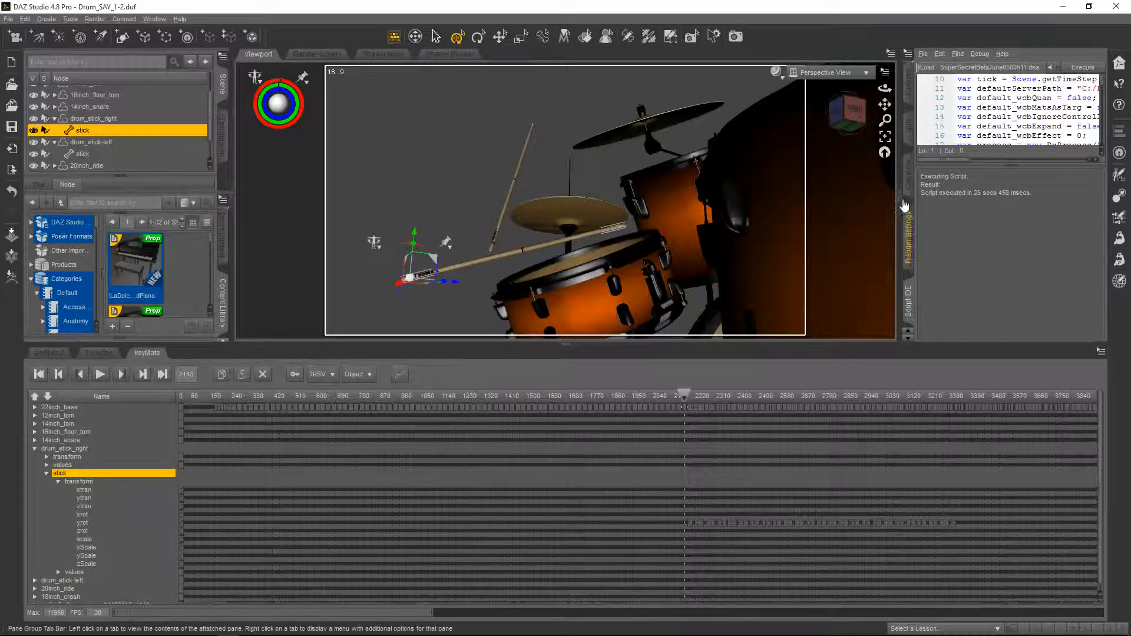
Open the stick's full parameter list and key its xtran, ytran, ztran, xrot, yrot and zrot at the current frame
click(912, 89)
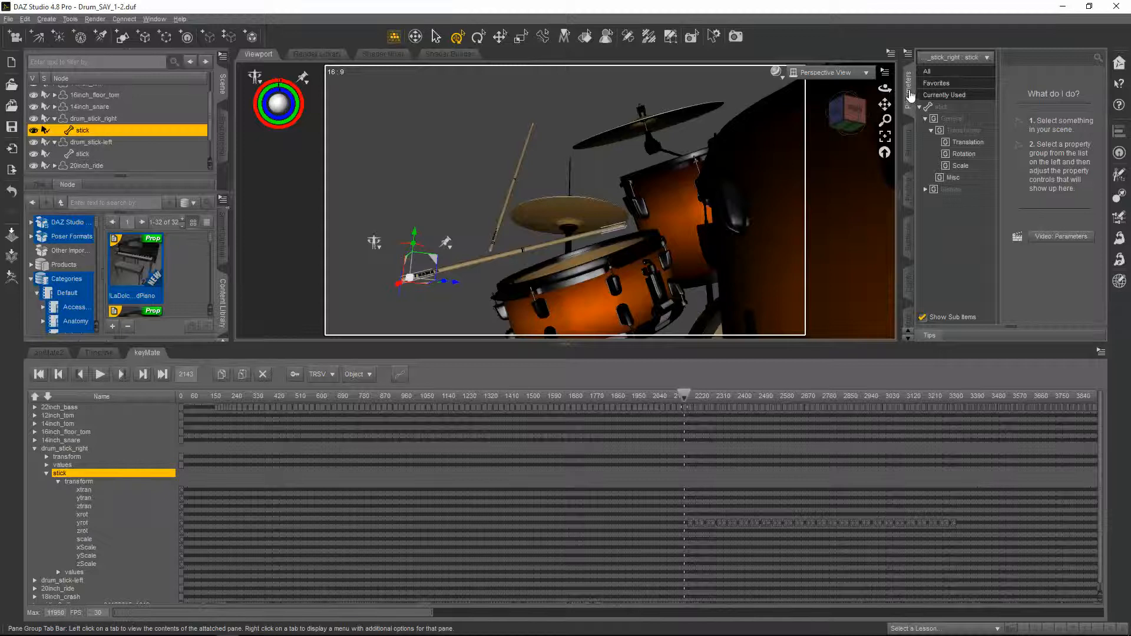
click(910, 91)
click(1101, 98)
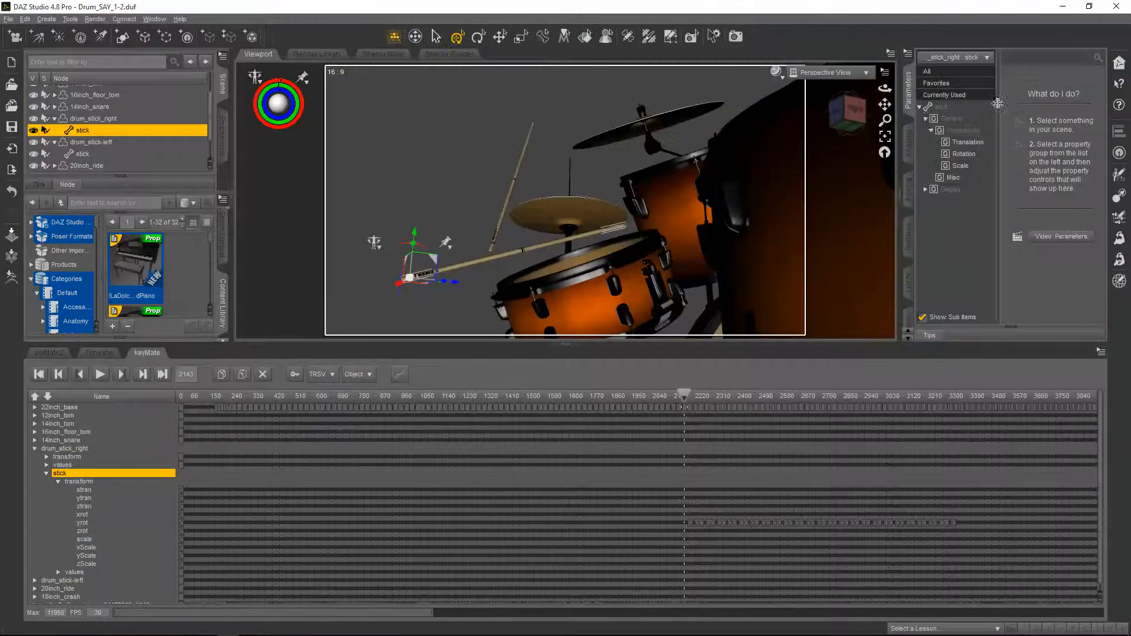
click(931, 72)
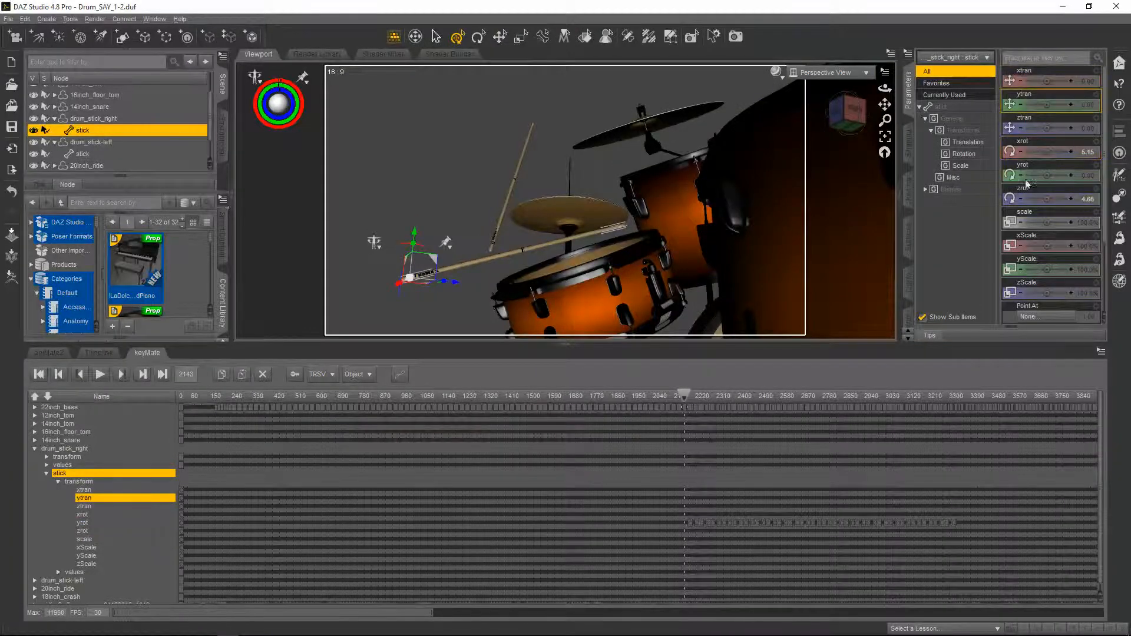
click(1021, 83)
click(1072, 83)
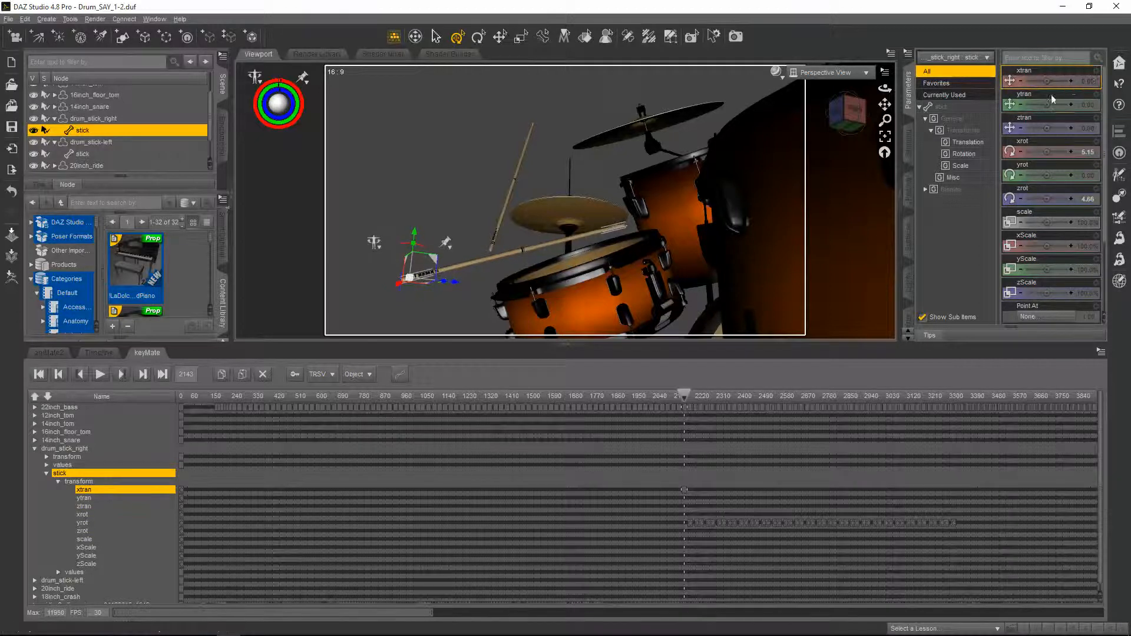
click(1022, 105)
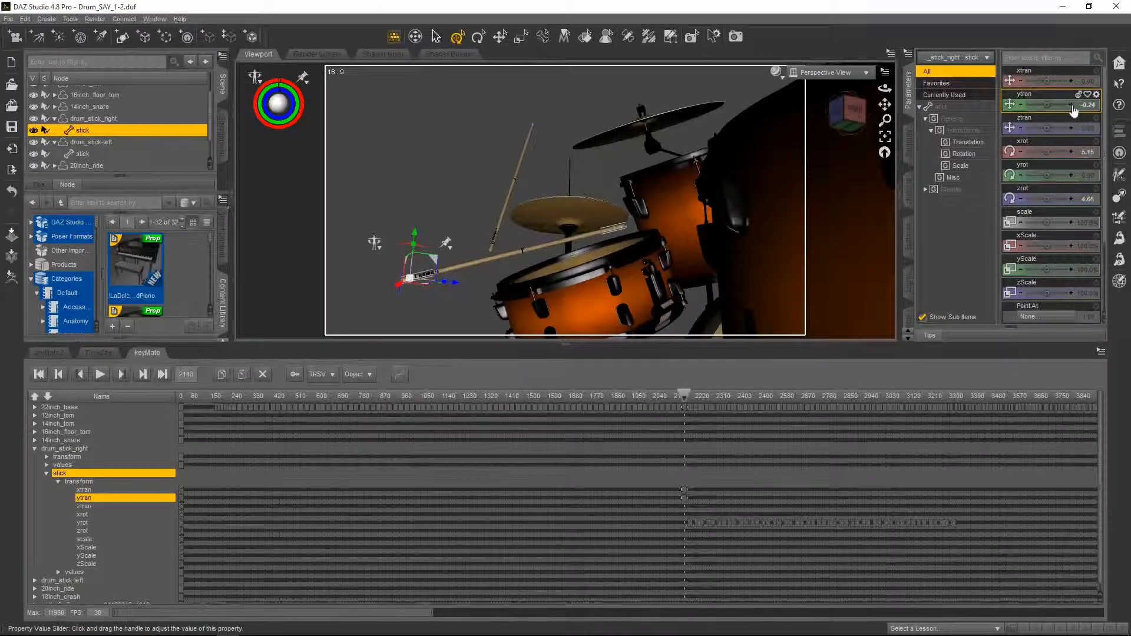
click(1071, 105)
click(1021, 128)
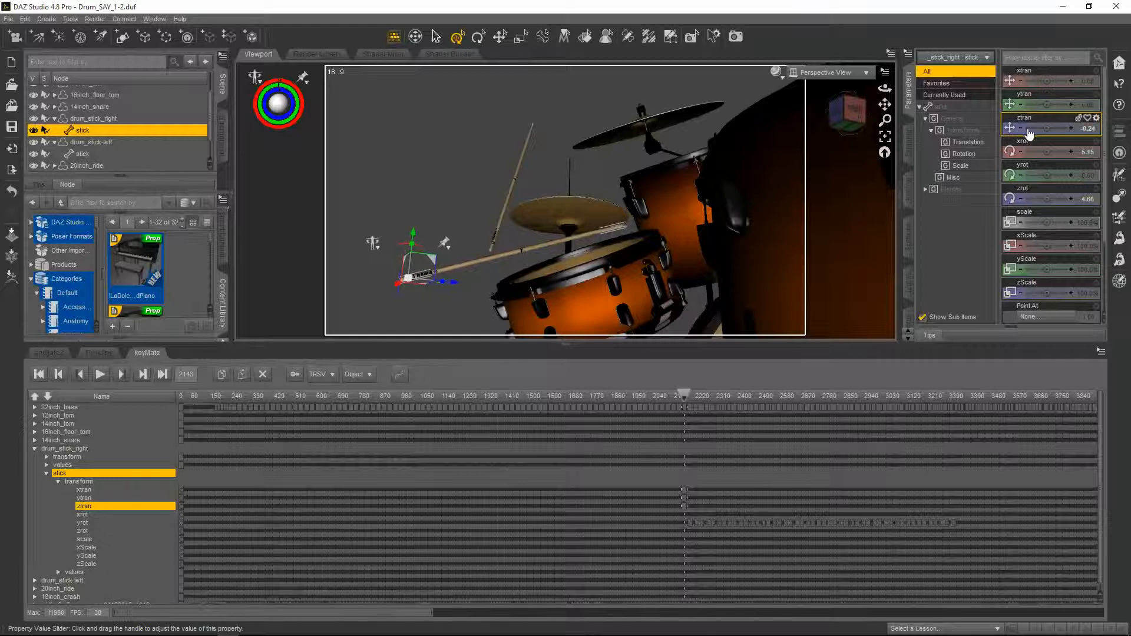
click(1072, 129)
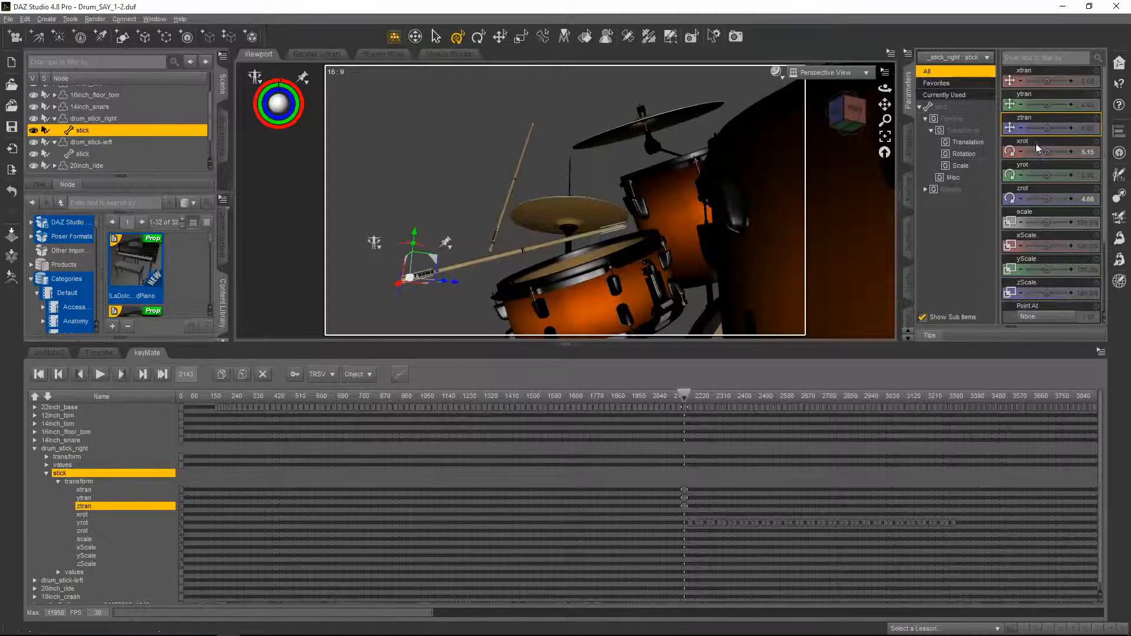
click(1072, 152)
click(1021, 175)
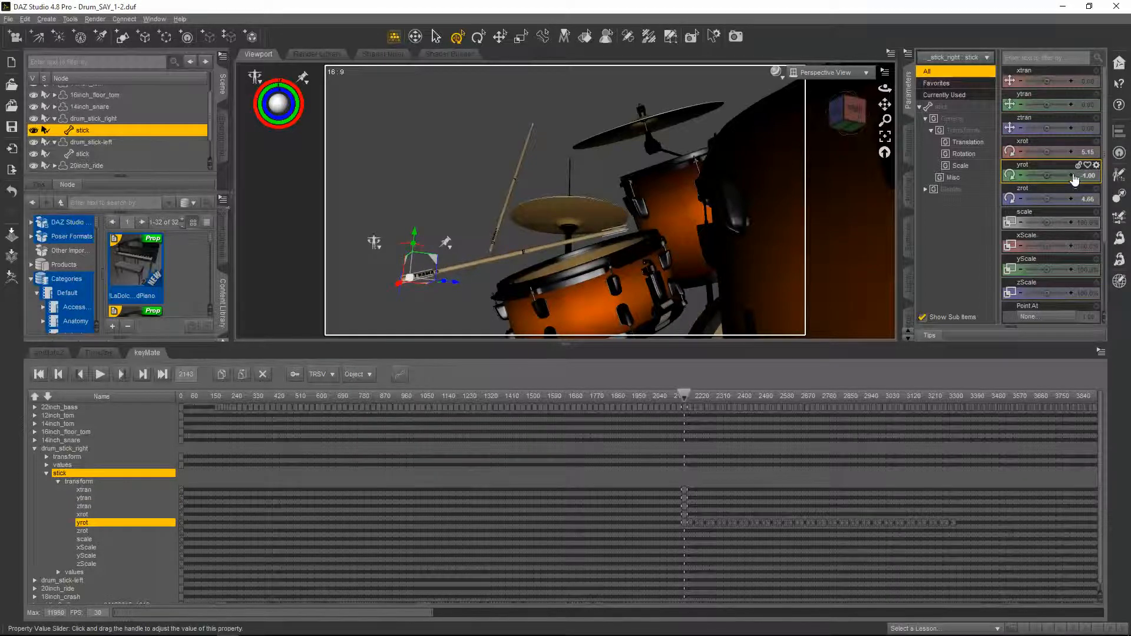
click(1071, 176)
click(1021, 199)
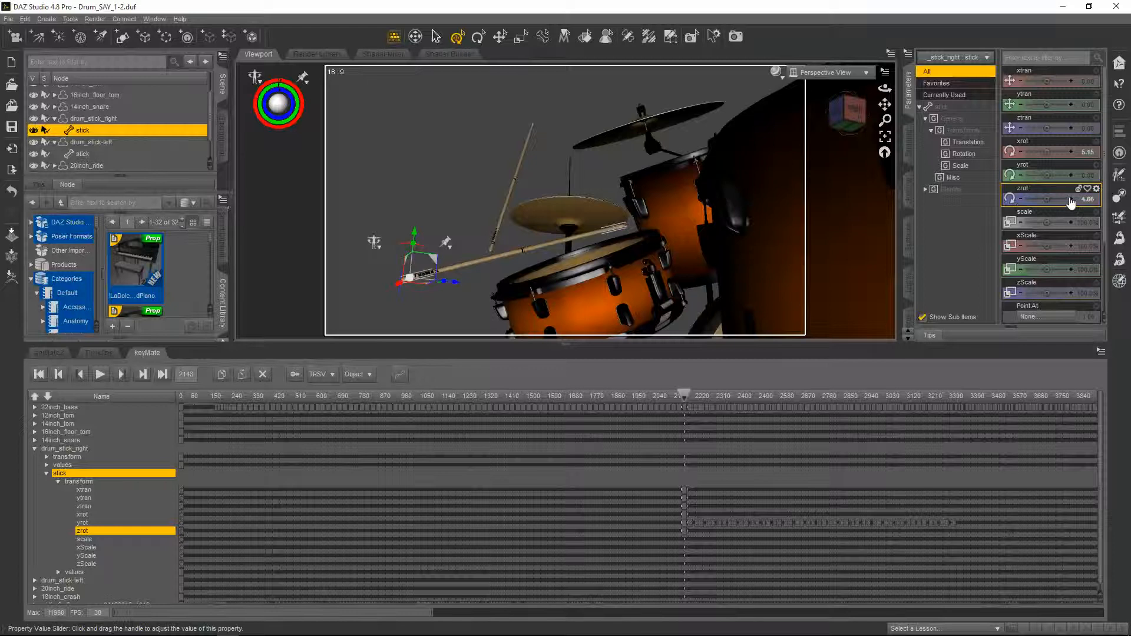
click(1072, 200)
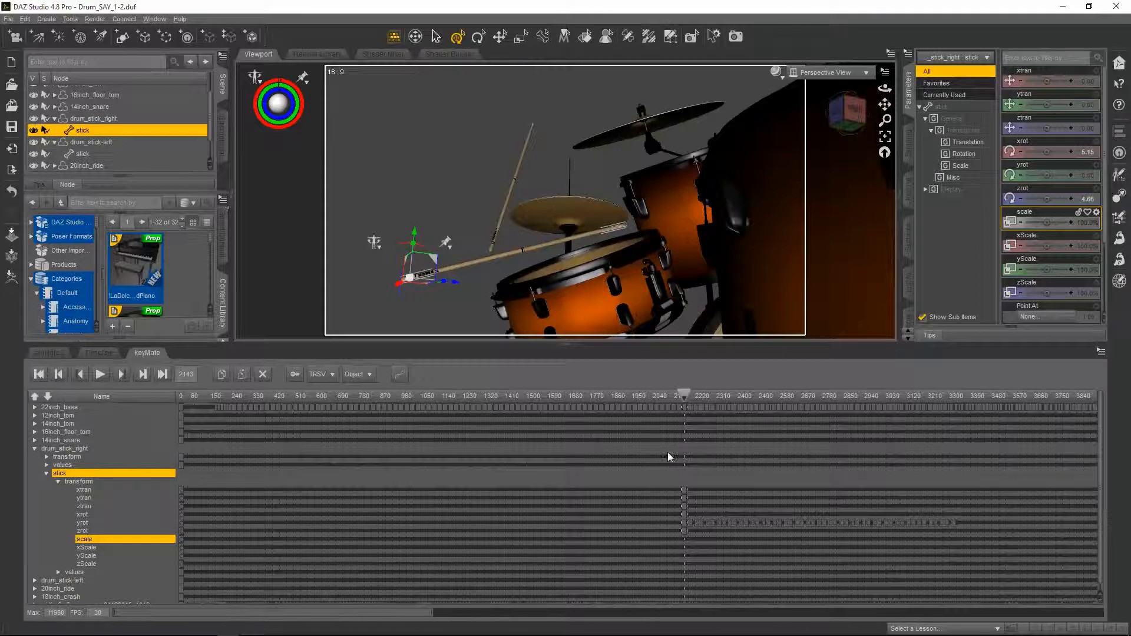
Select the stick's keys at frame 2143 and move the stick lower toward the snare rim in the viewport
drag(677, 481, 685, 541)
click(401, 376)
mouse_move(685, 396)
mouse_down()
mouse_move(667, 393)
mouse_move(701, 393)
mouse_move(671, 397)
mouse_move(683, 398)
mouse_up()
drag(680, 398, 683, 398)
drag(432, 613, 358, 616)
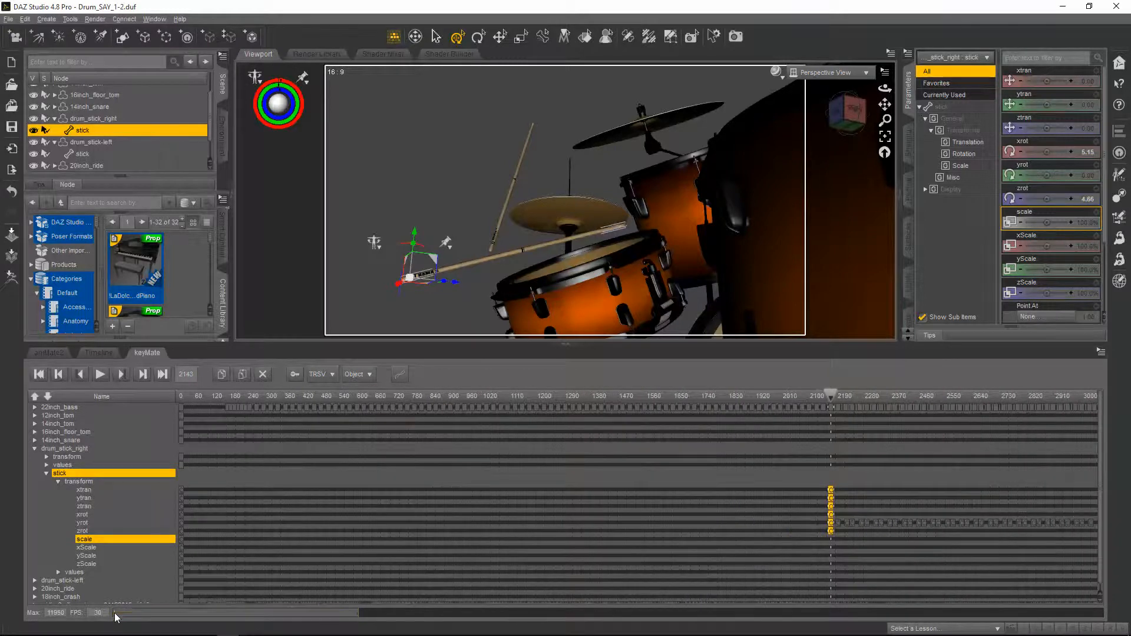
drag(116, 614, 240, 618)
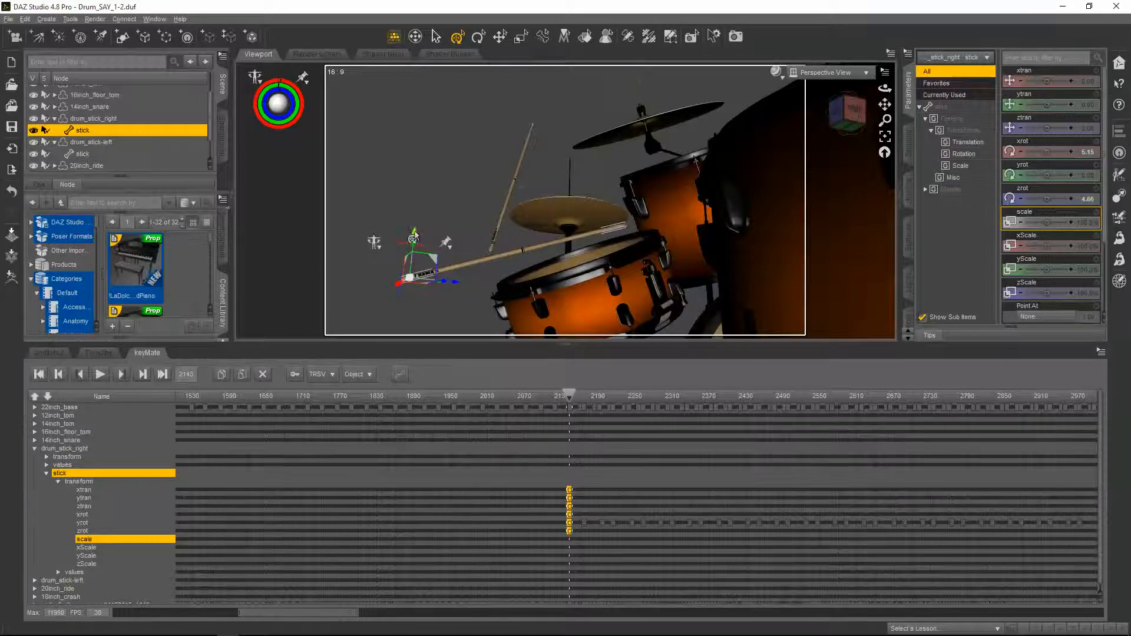
drag(413, 237, 414, 247)
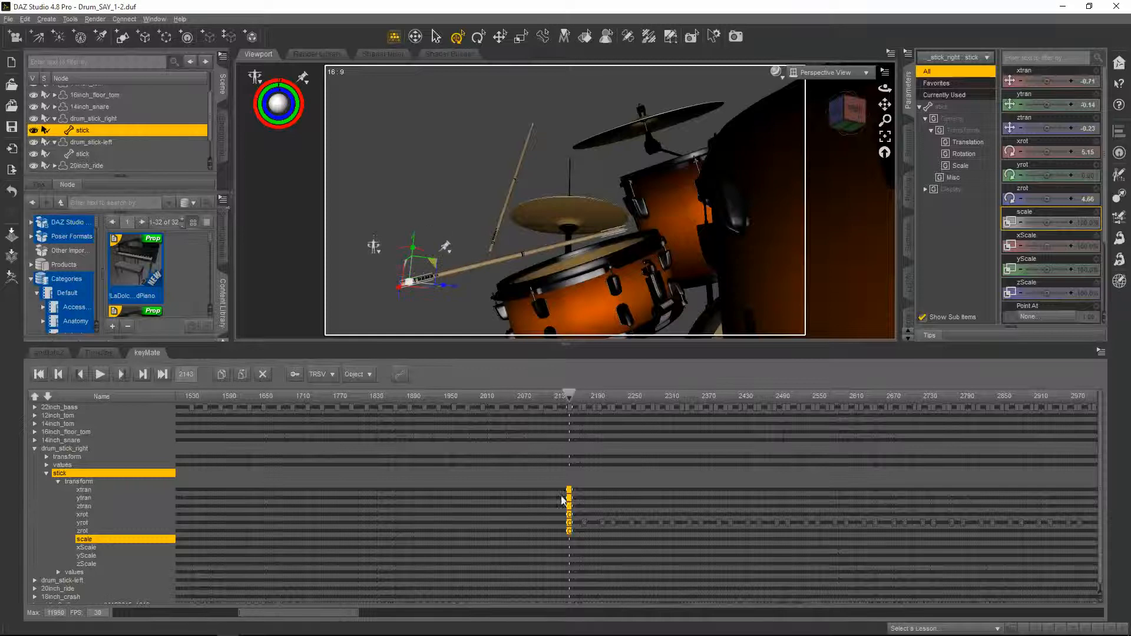
click(399, 374)
mouse_move(568, 394)
mouse_down()
mouse_move(584, 396)
mouse_move(567, 398)
mouse_up()
drag(404, 255, 415, 285)
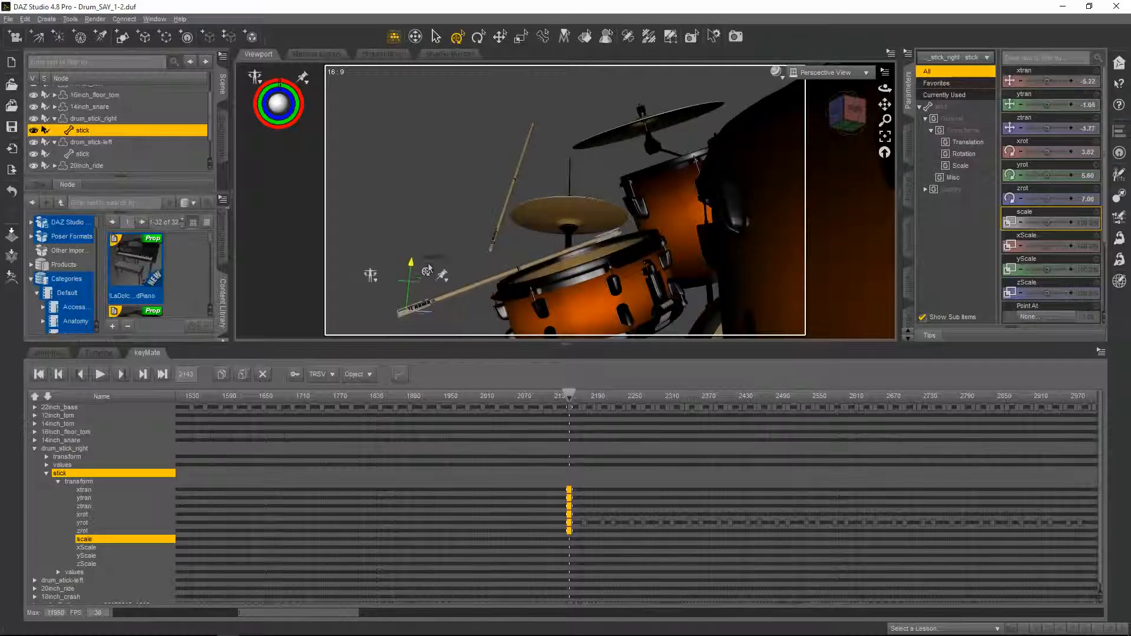
drag(885, 89, 955, 99)
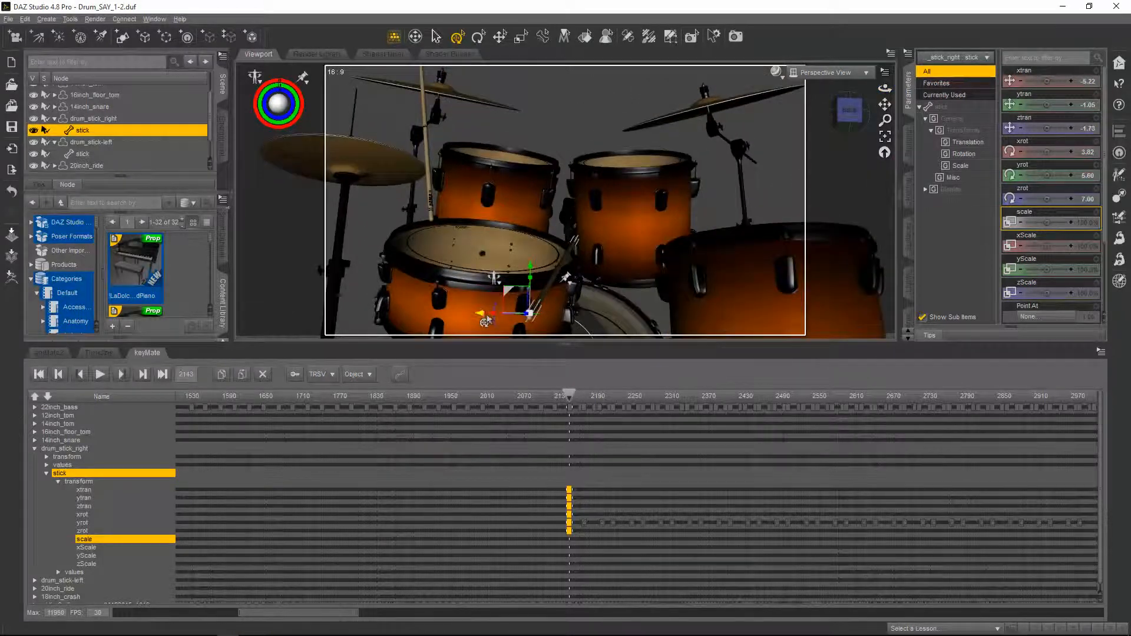
Reposition and rotate the right stick at frame 2143 so its tip rests lower on the snare rim
drag(482, 320, 462, 320)
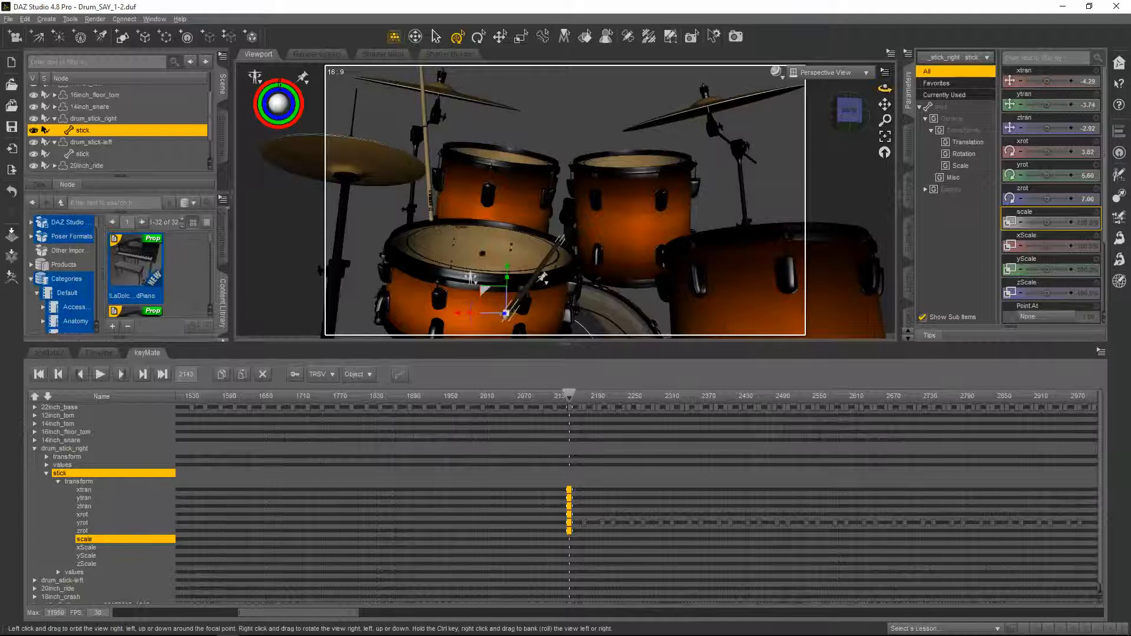
drag(885, 89, 873, 90)
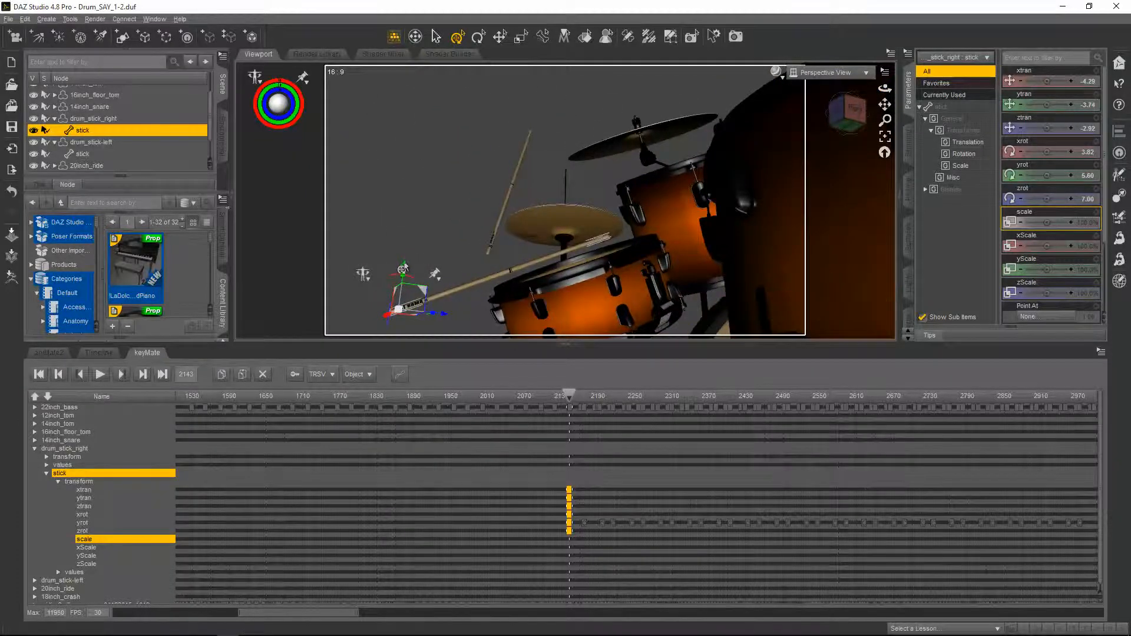
drag(401, 272, 400, 283)
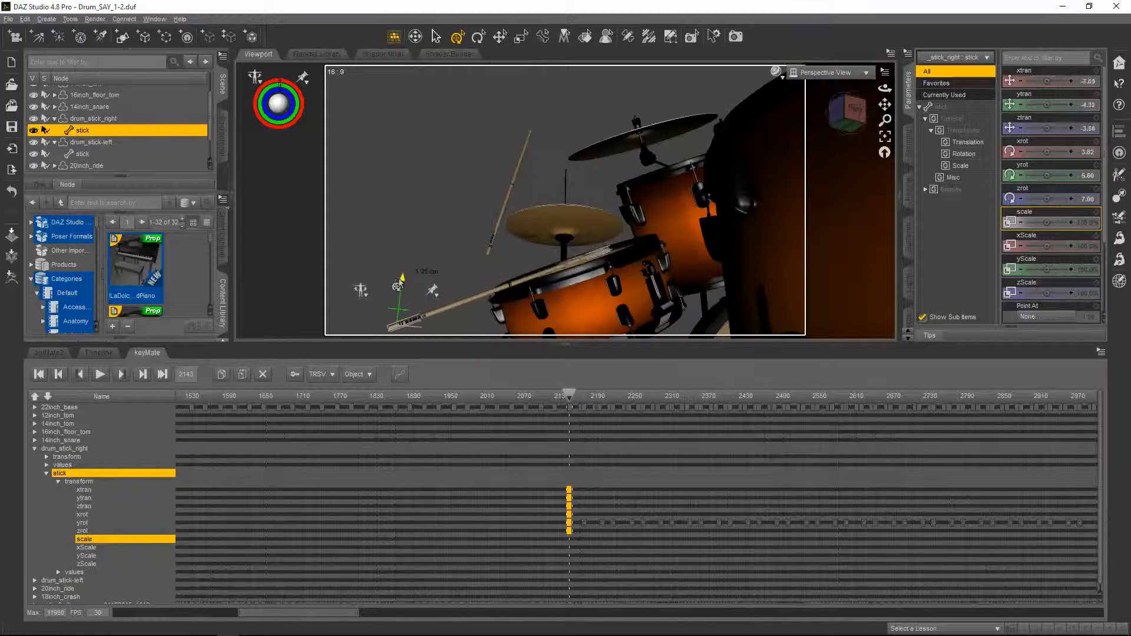
drag(401, 282, 401, 277)
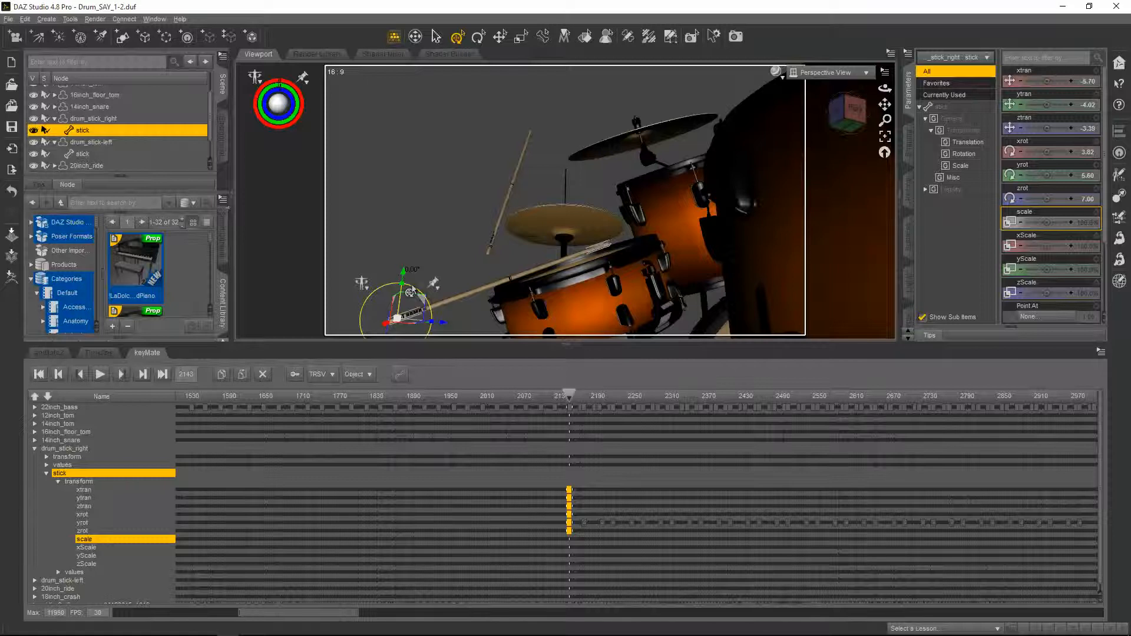
drag(411, 291, 413, 292)
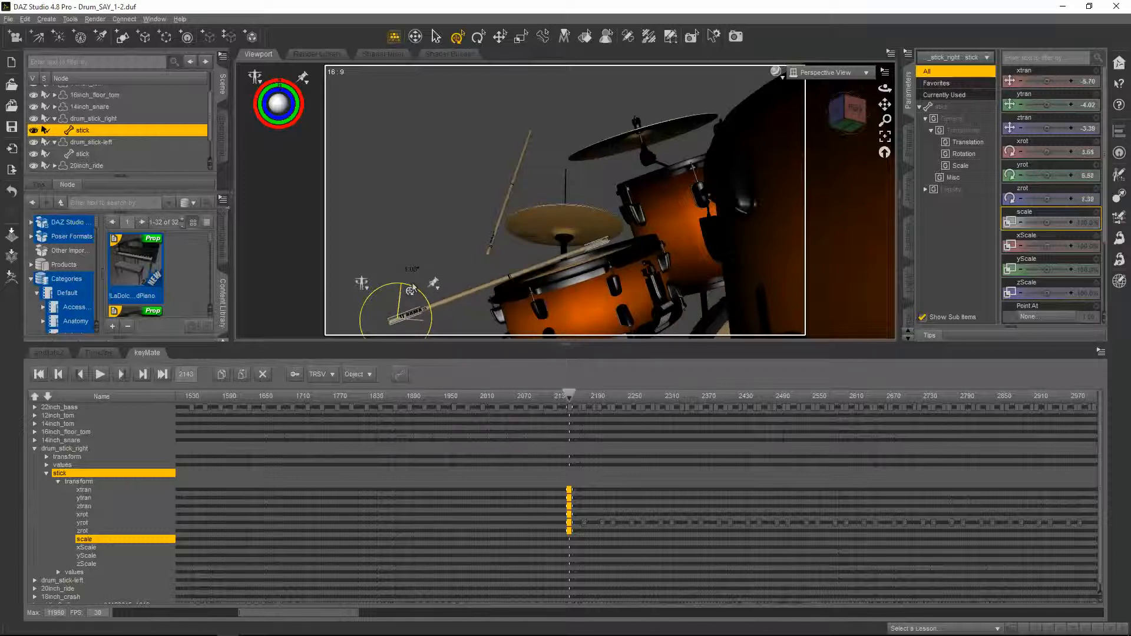
drag(412, 290, 413, 289)
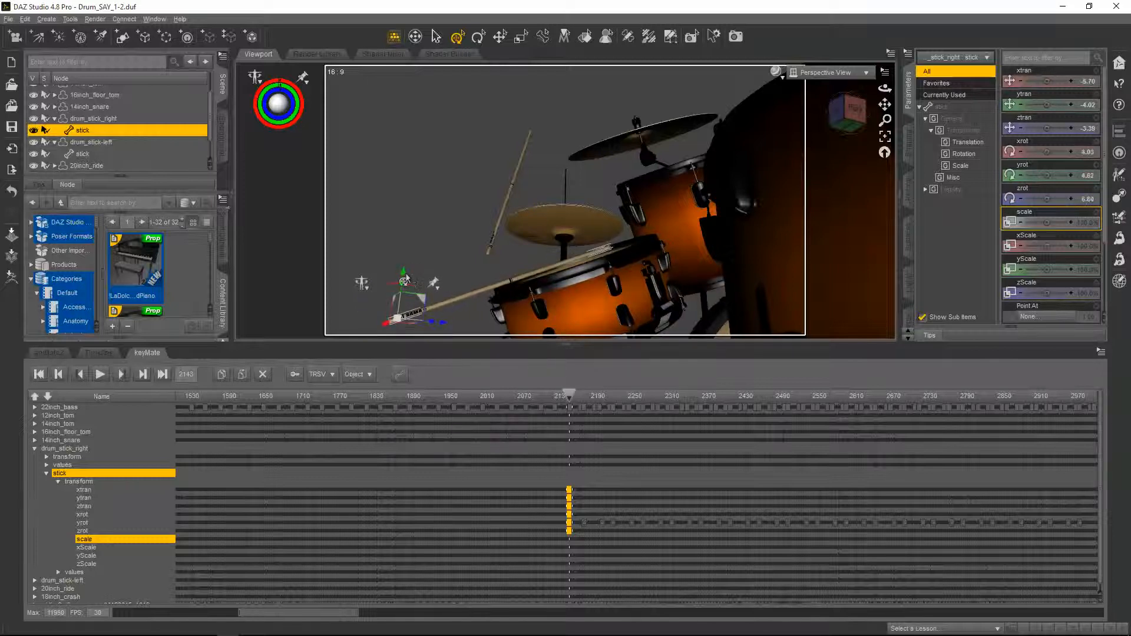
Select the drum_stick_right group and raise it slightly at frame 2143, scrubbing a frame to check
click(403, 276)
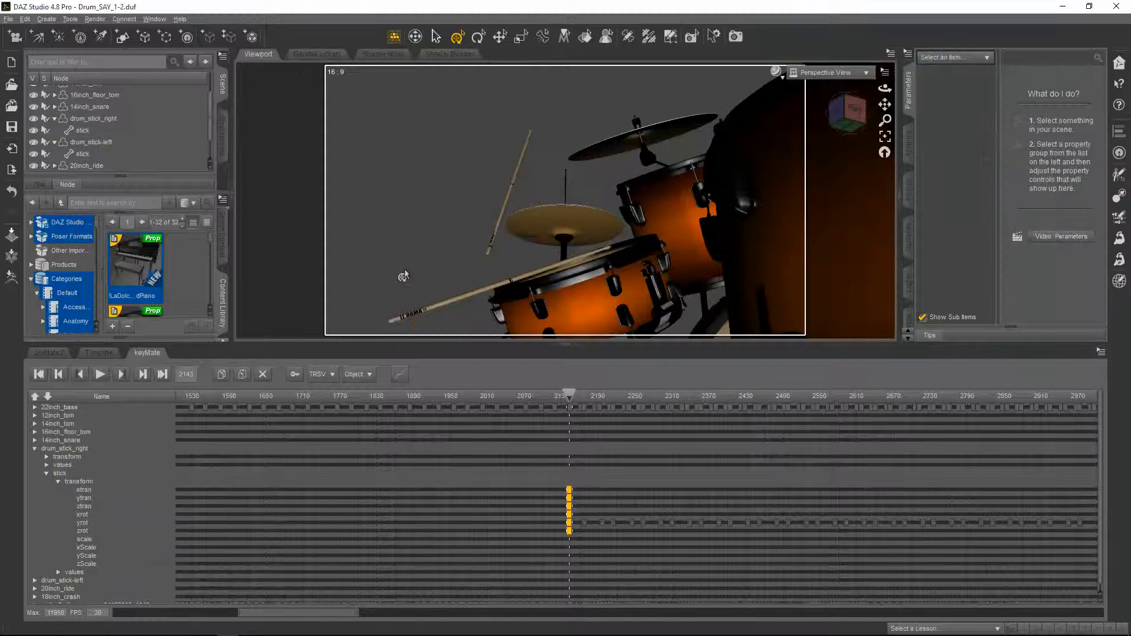
click(423, 317)
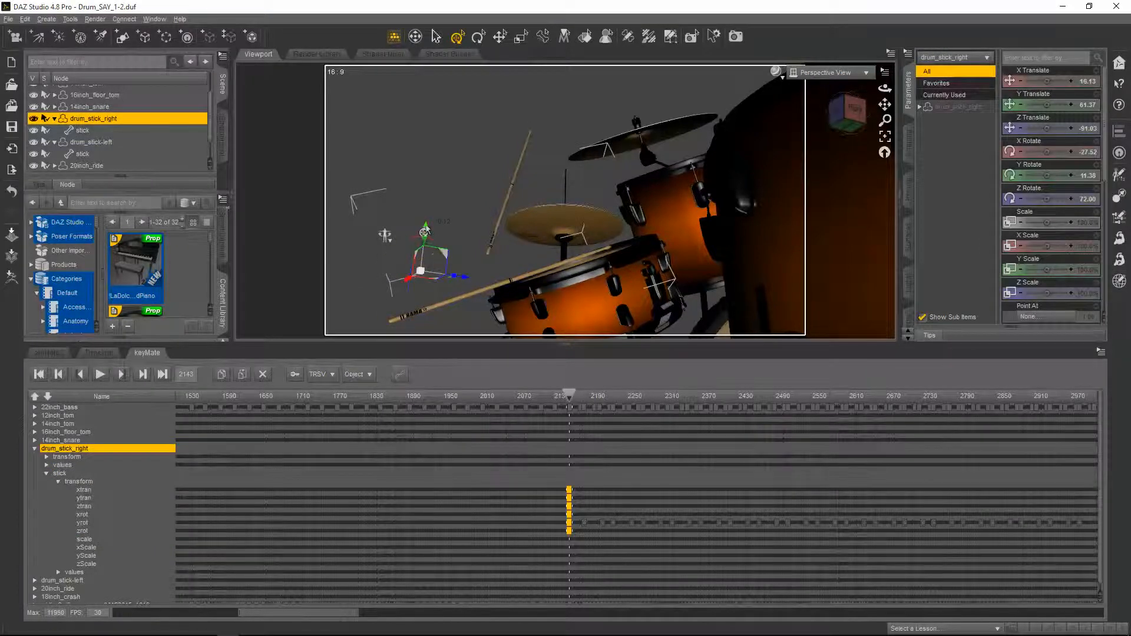
drag(426, 230, 425, 221)
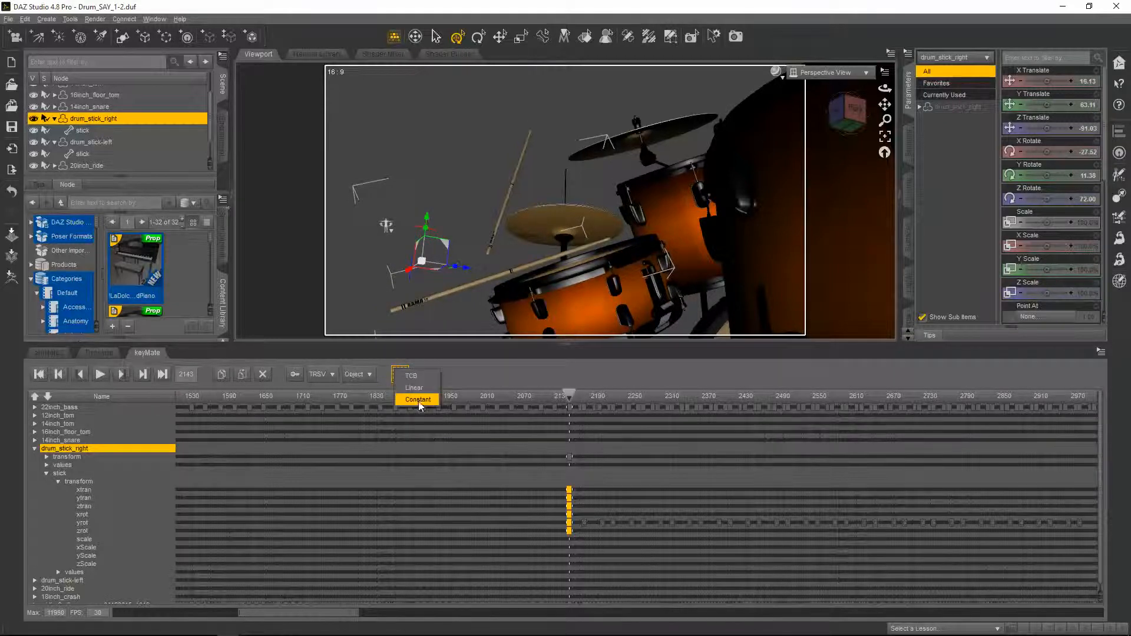
mouse_move(568, 396)
mouse_down()
mouse_move(584, 396)
mouse_move(568, 392)
mouse_up()
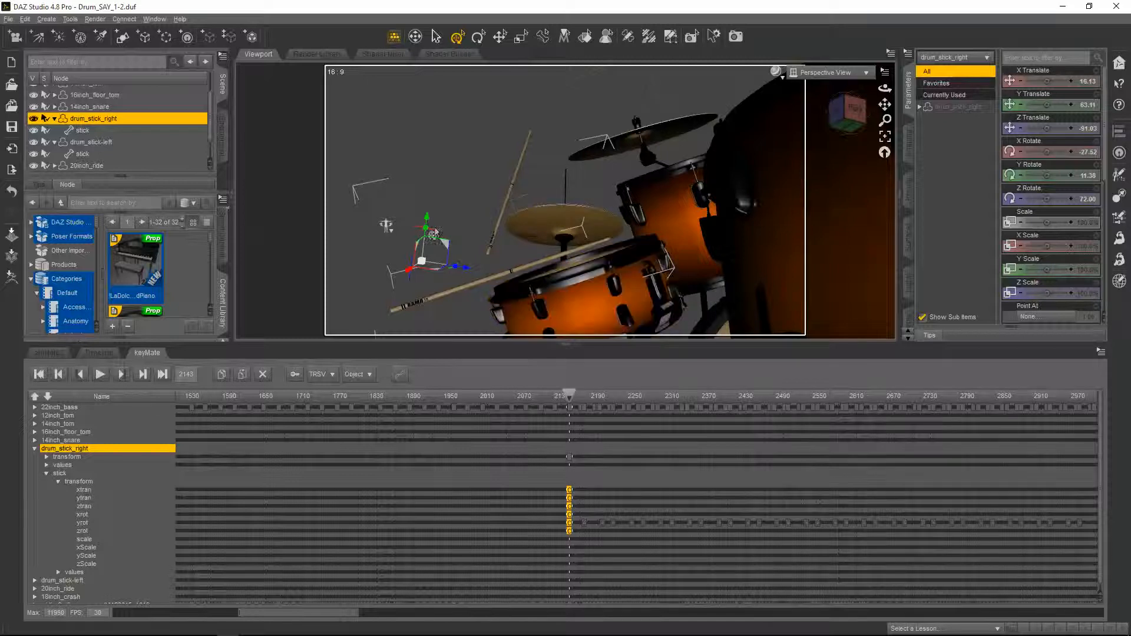
drag(426, 222, 474, 314)
click(569, 396)
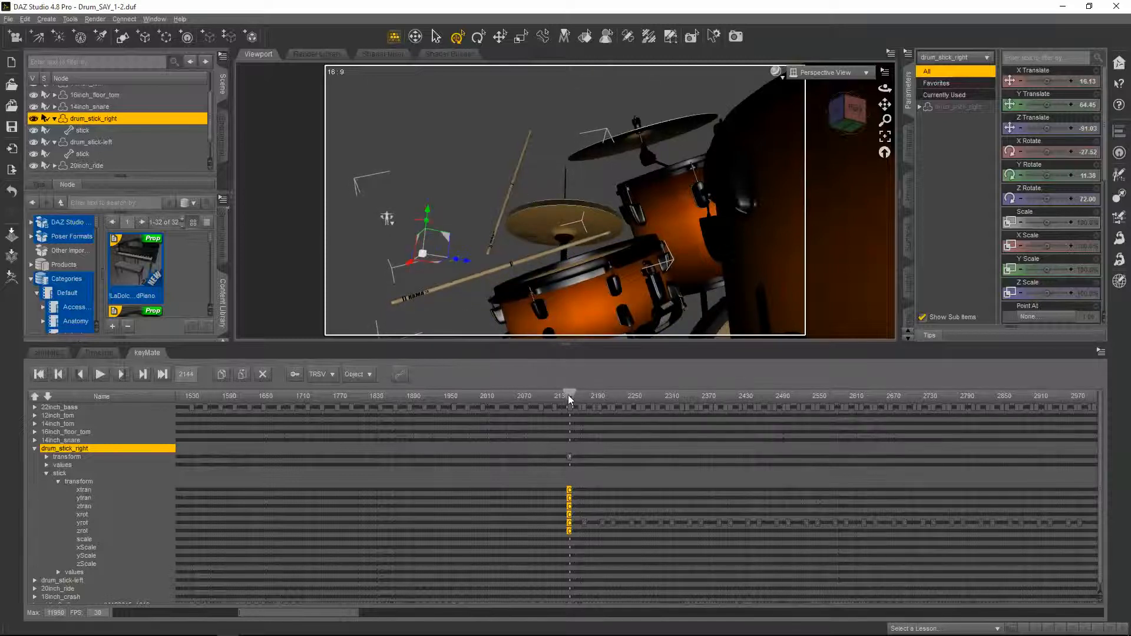
mouse_move(569, 395)
mouse_down()
mouse_move(584, 399)
mouse_move(569, 399)
mouse_up()
drag(425, 217, 426, 212)
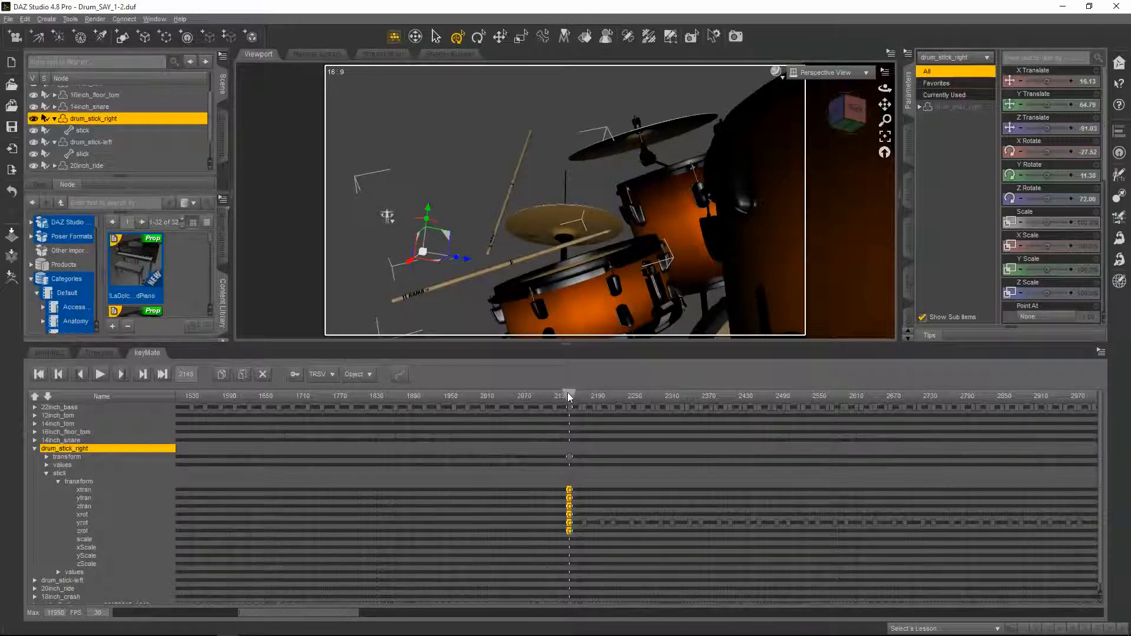
Reselect the stick, nudge it slightly upward at frame 2143, and scrub to frame 2168 to compare
click(83, 131)
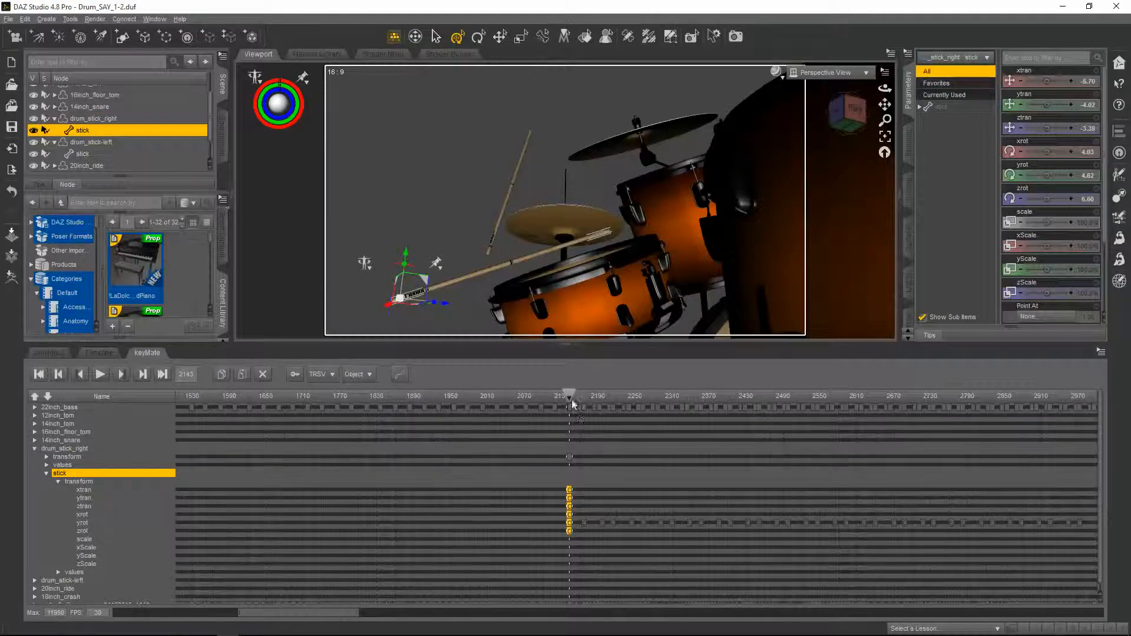
drag(569, 401, 571, 398)
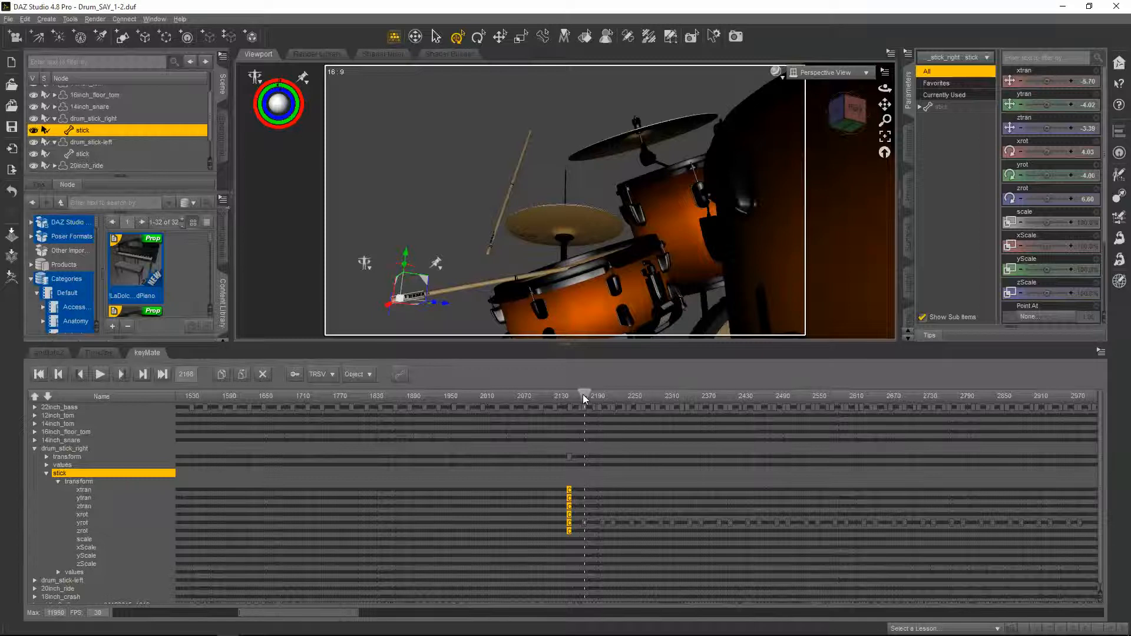
drag(583, 394, 568, 394)
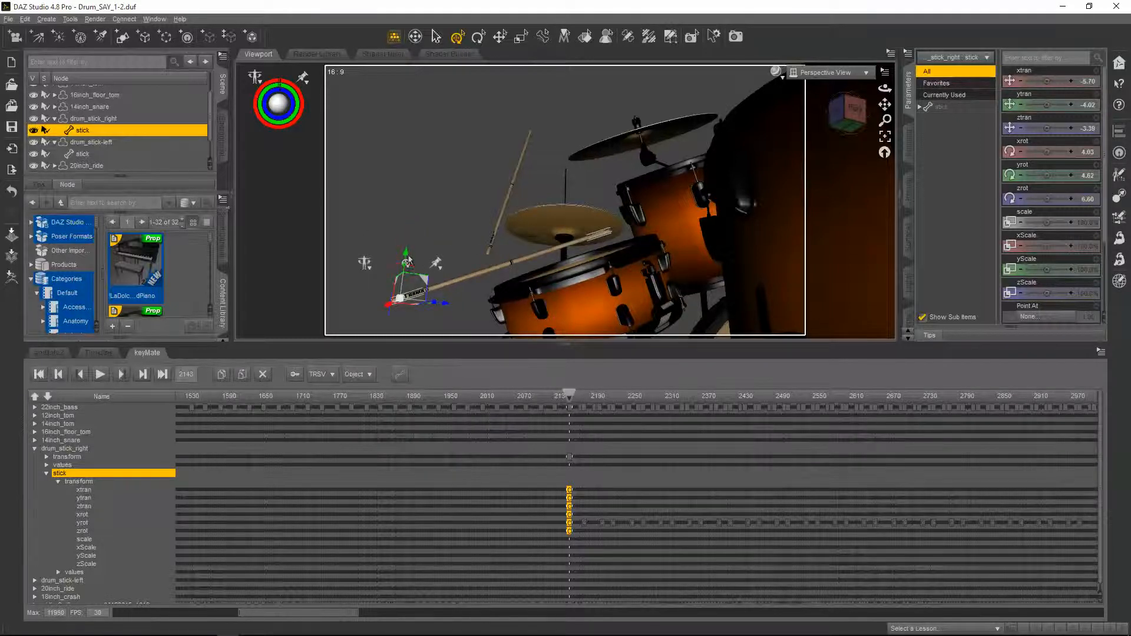
drag(406, 260, 407, 255)
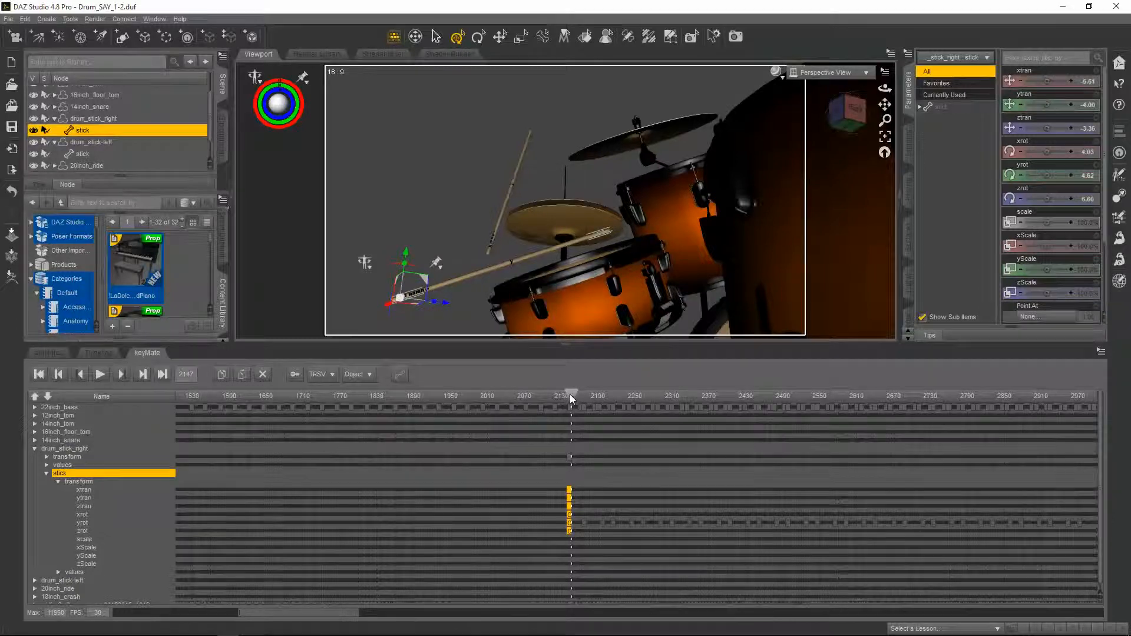
drag(571, 394, 568, 396)
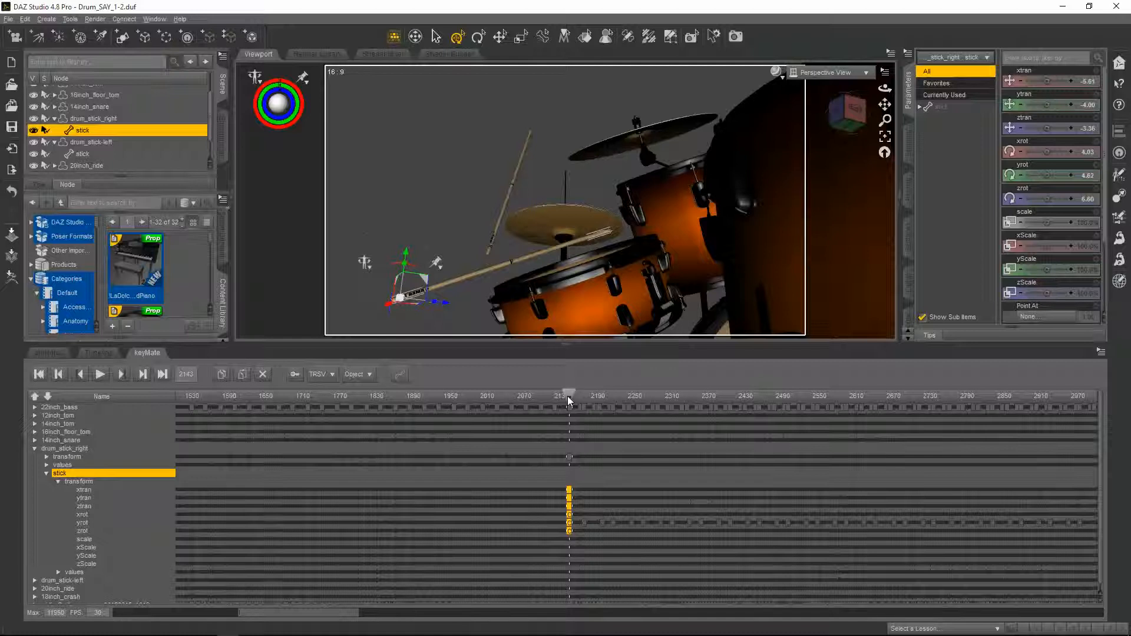
click(401, 374)
drag(570, 396, 582, 395)
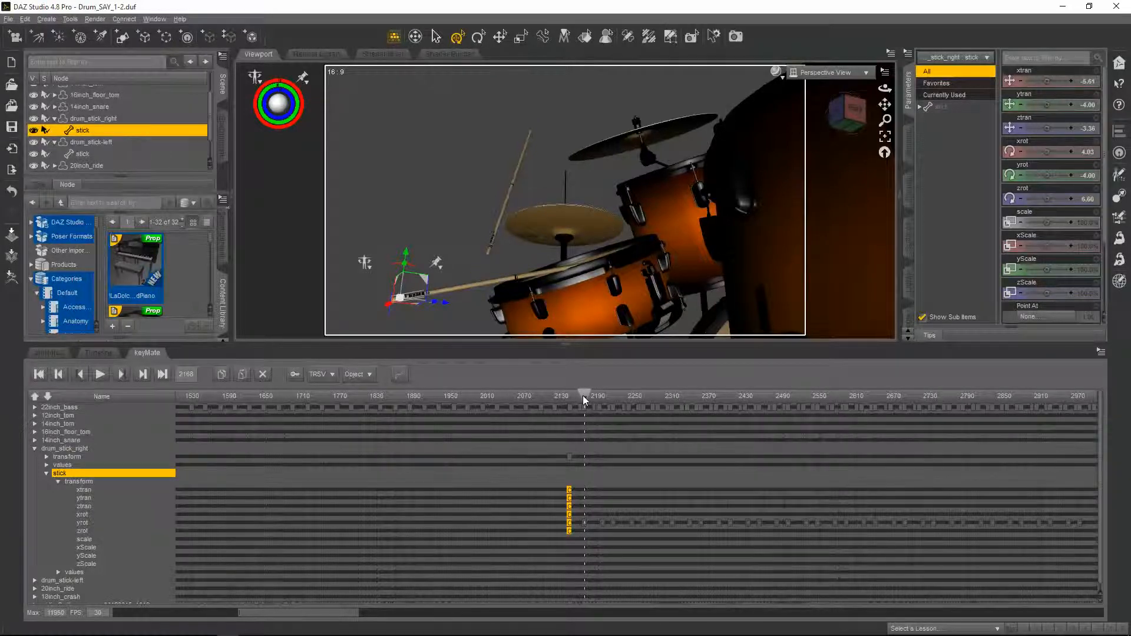
Orbit back to the front view and play the animation to review the stick's motion around frame 2143
drag(885, 88, 884, 108)
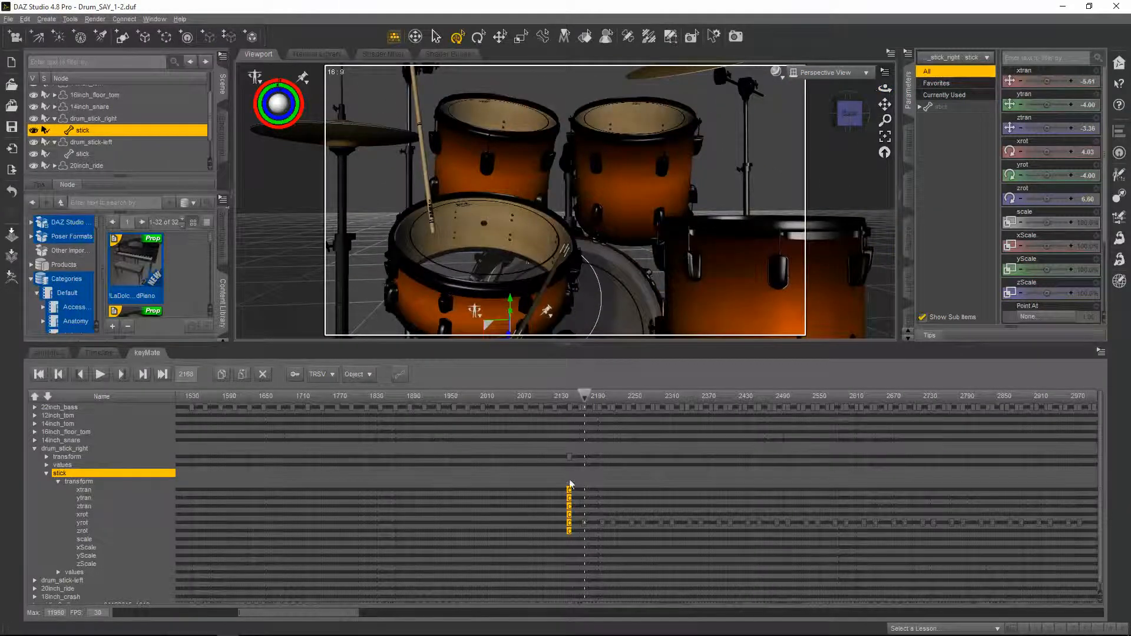
click(536, 437)
click(486, 395)
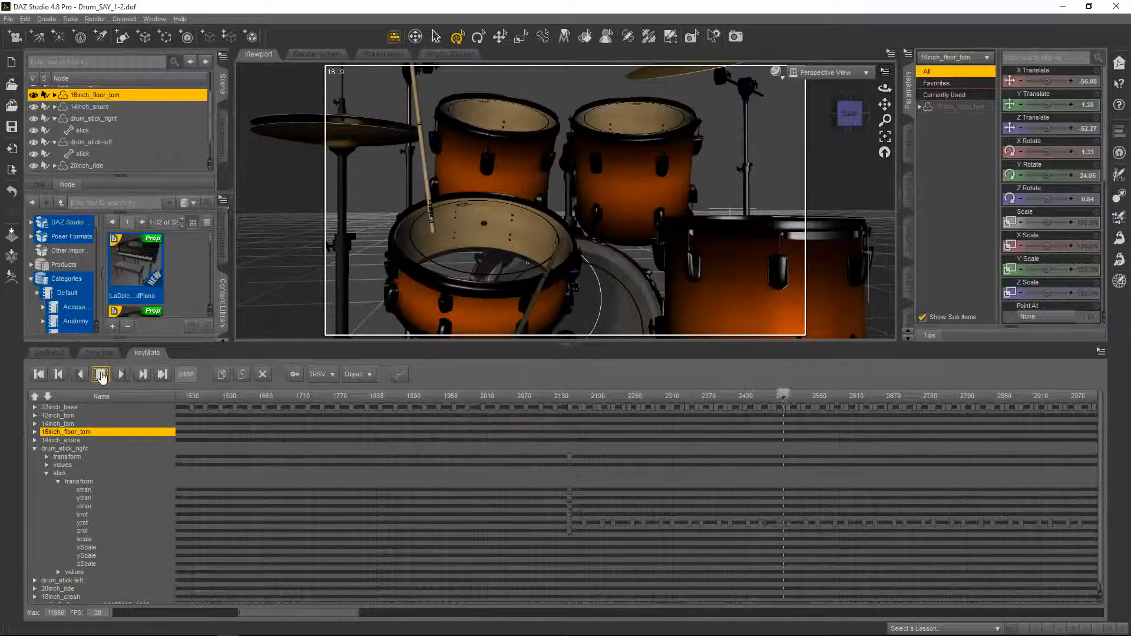
click(100, 375)
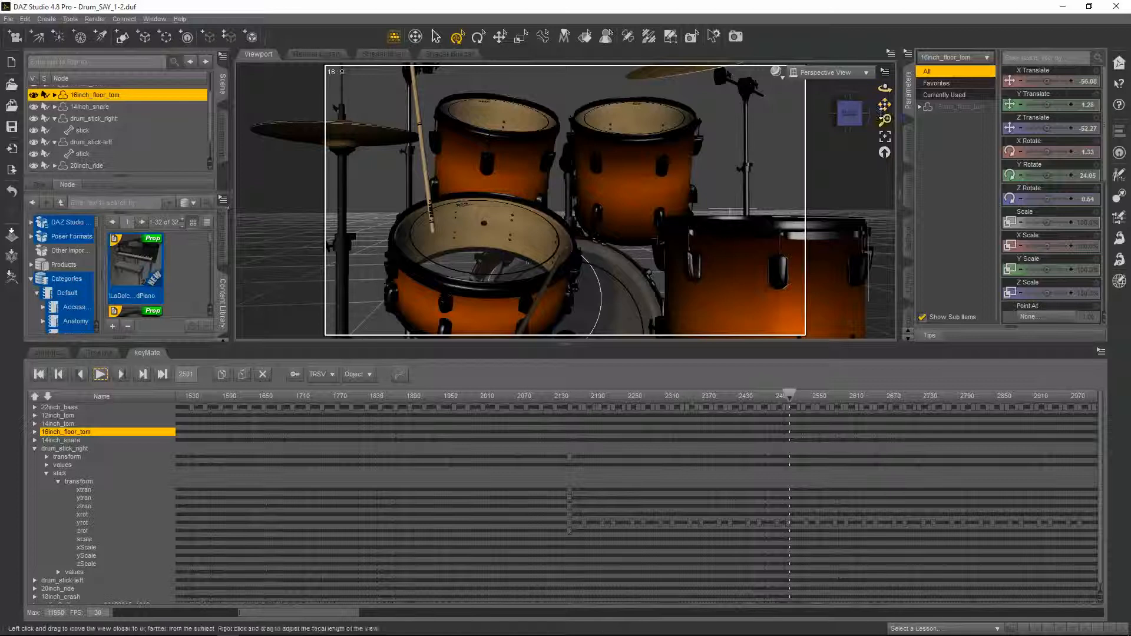
drag(885, 88, 849, 93)
drag(792, 400, 567, 399)
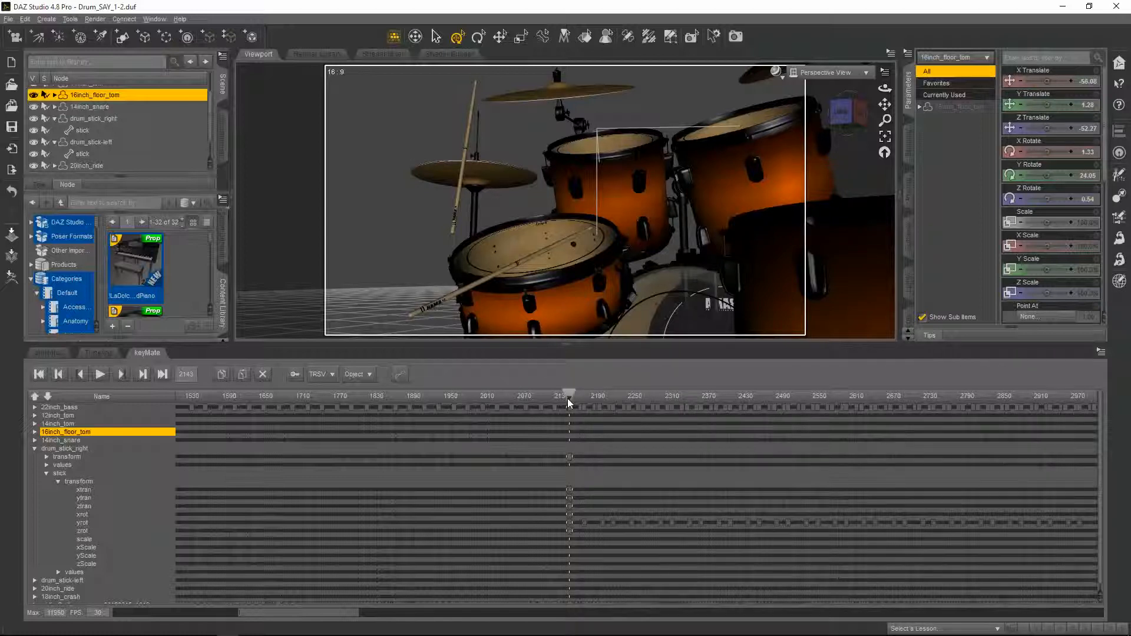